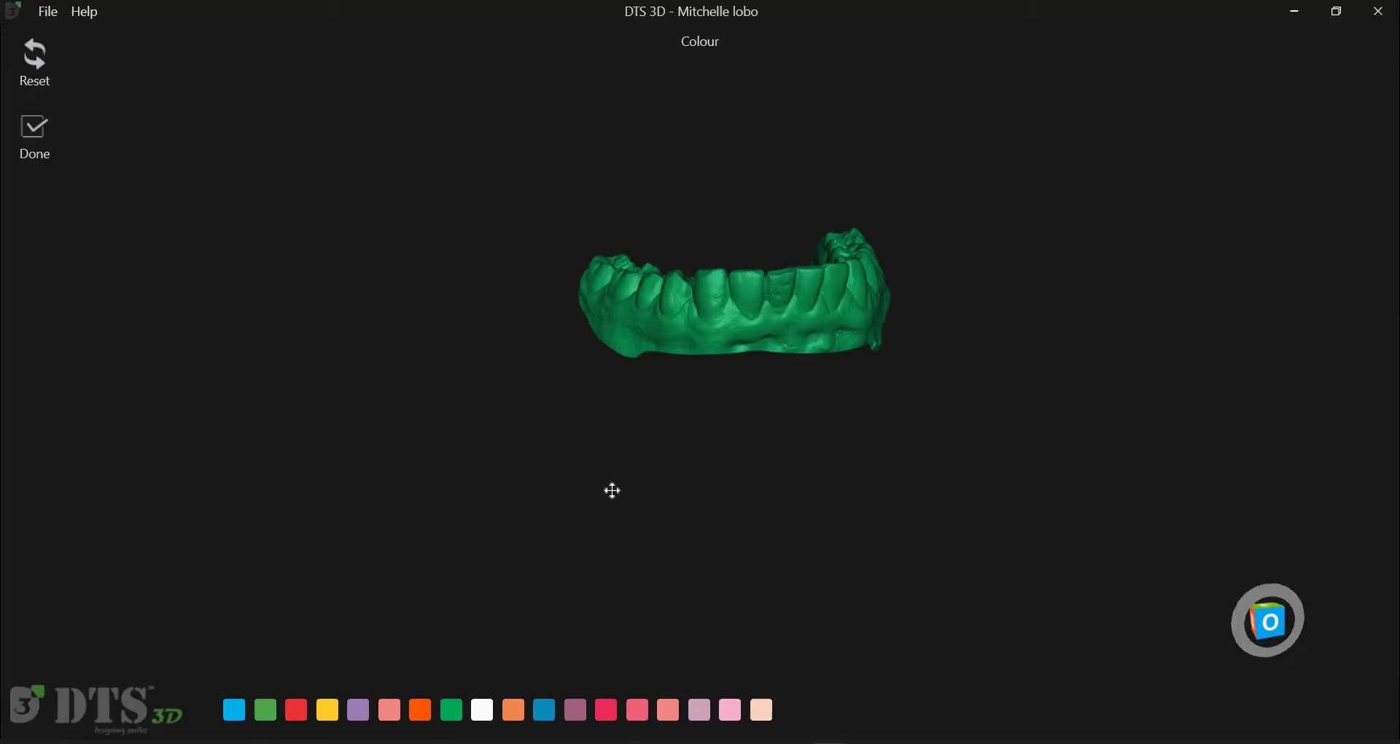
mouse_move(613, 491)
right_down()
mouse_move(535, 480)
mouse_move(617, 473)
right_up()
drag(617, 473, 919, 450)
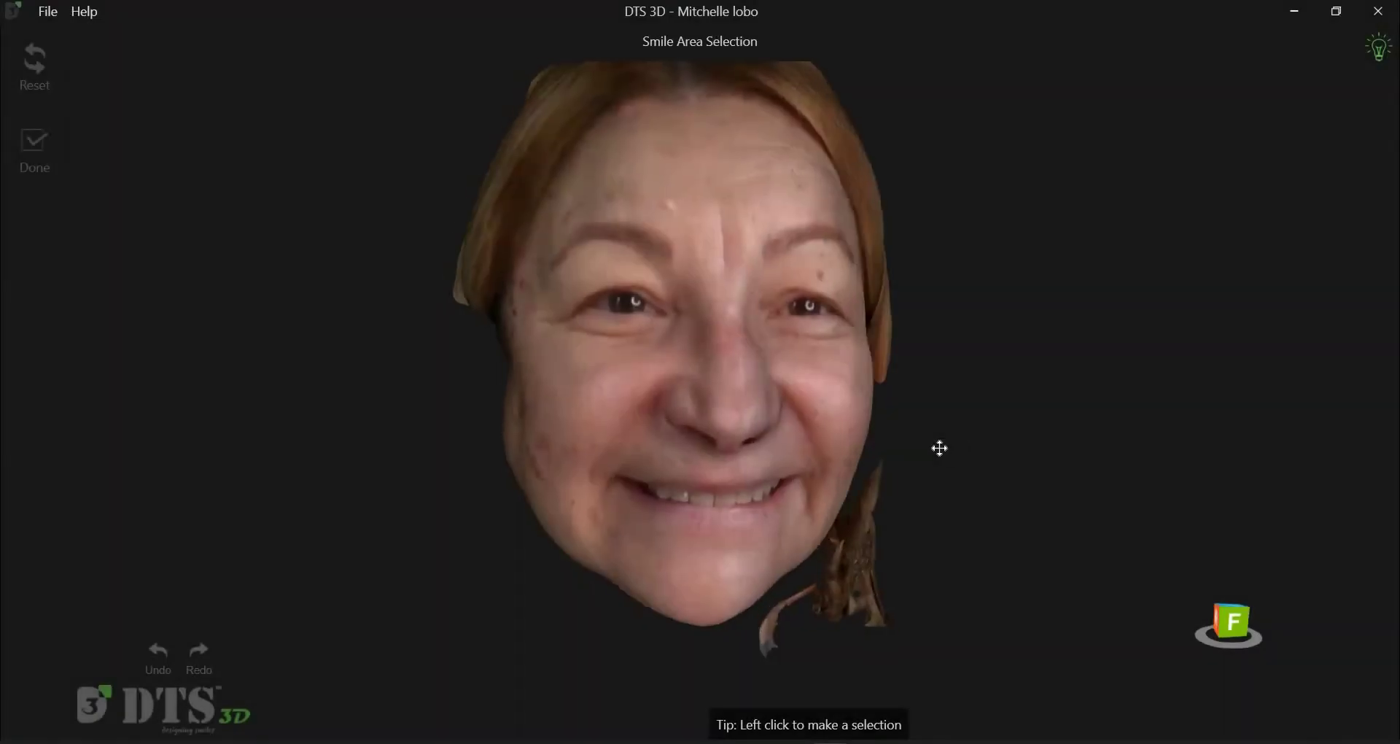
drag(938, 447, 1182, 444)
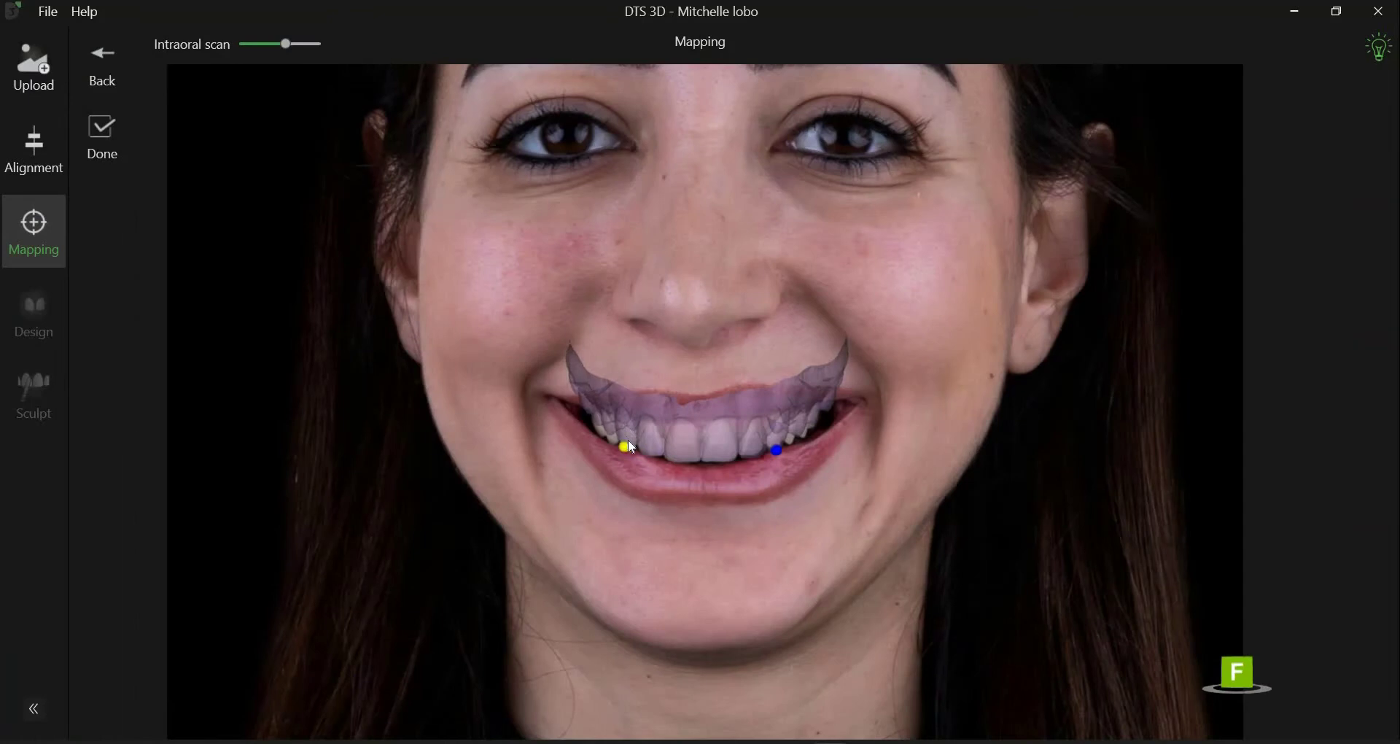
Step: Fine-tune the two mapping points so the intraoral scan overlays the teeth in the photo, and adjust the scan's opacity
drag(628, 440, 625, 449)
click(776, 450)
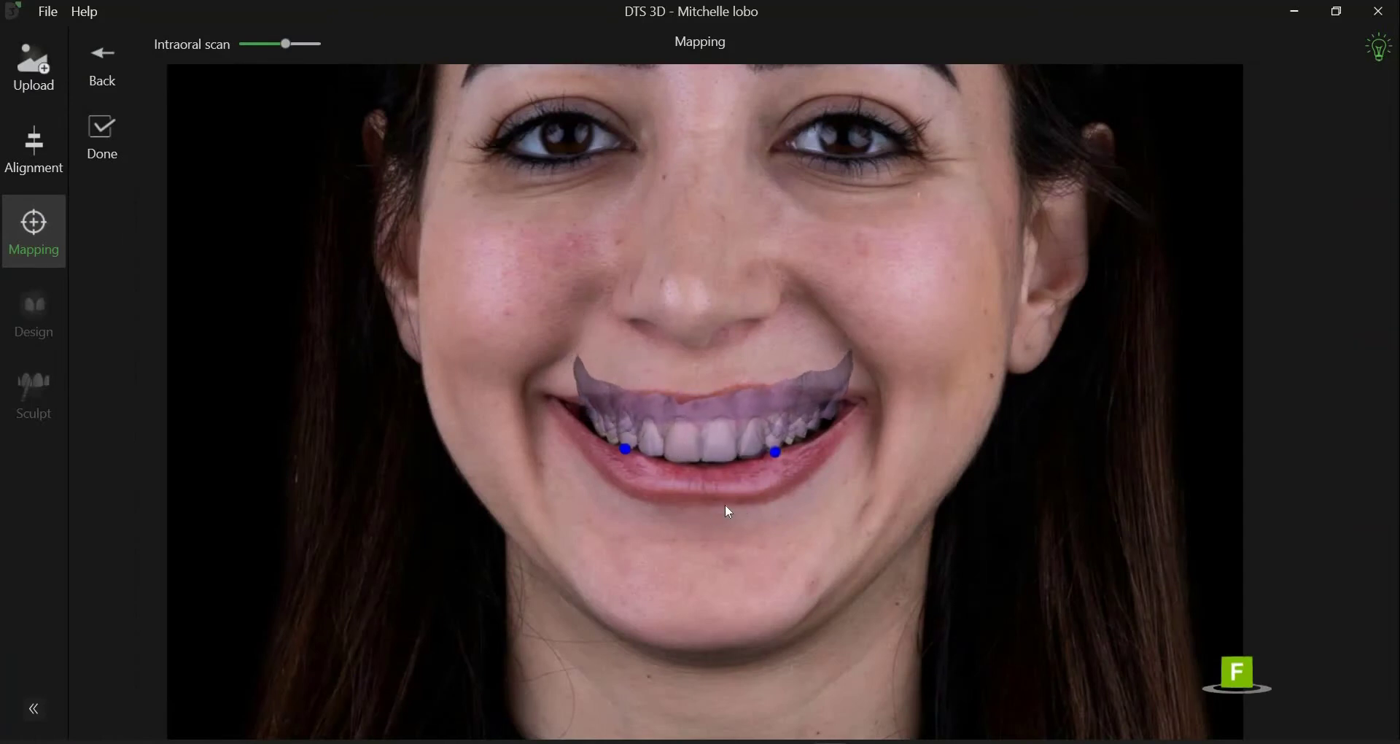
mouse_move(307, 53)
mouse_down()
mouse_move(272, 47)
mouse_move(297, 50)
mouse_up()
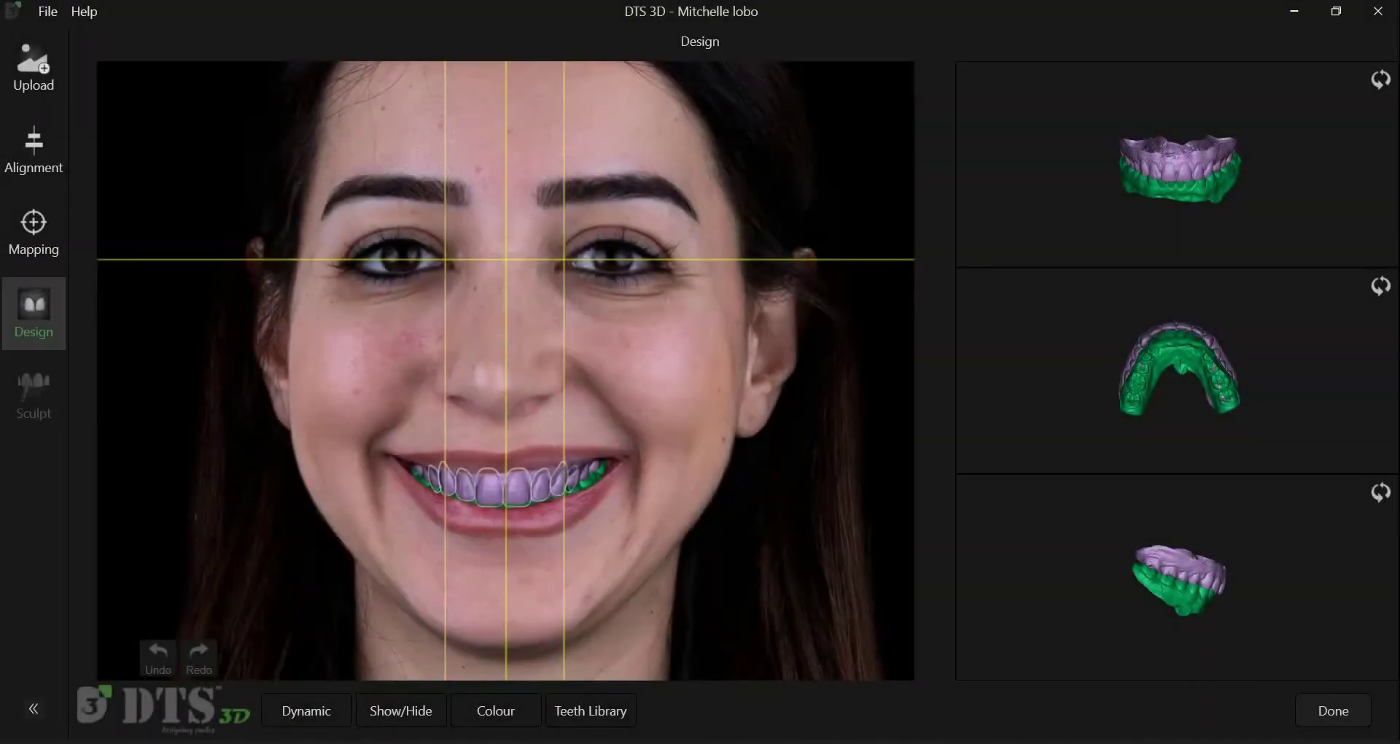
Step: Browse the tooth shapes in the teeth library through to Rectangular 4 and pick upper right tooth 11 in the chart
click(591, 711)
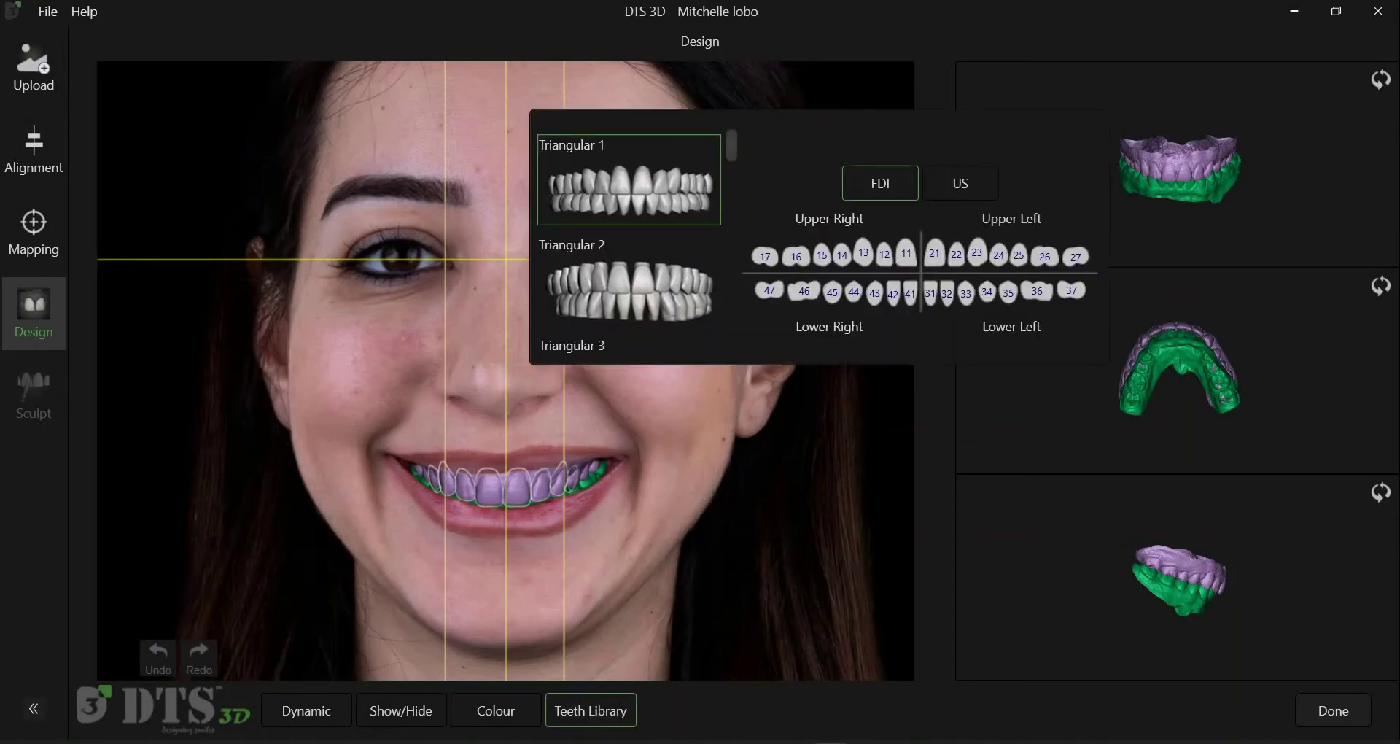
scroll(734, 188, down, 8)
scroll(747, 311, down, 10)
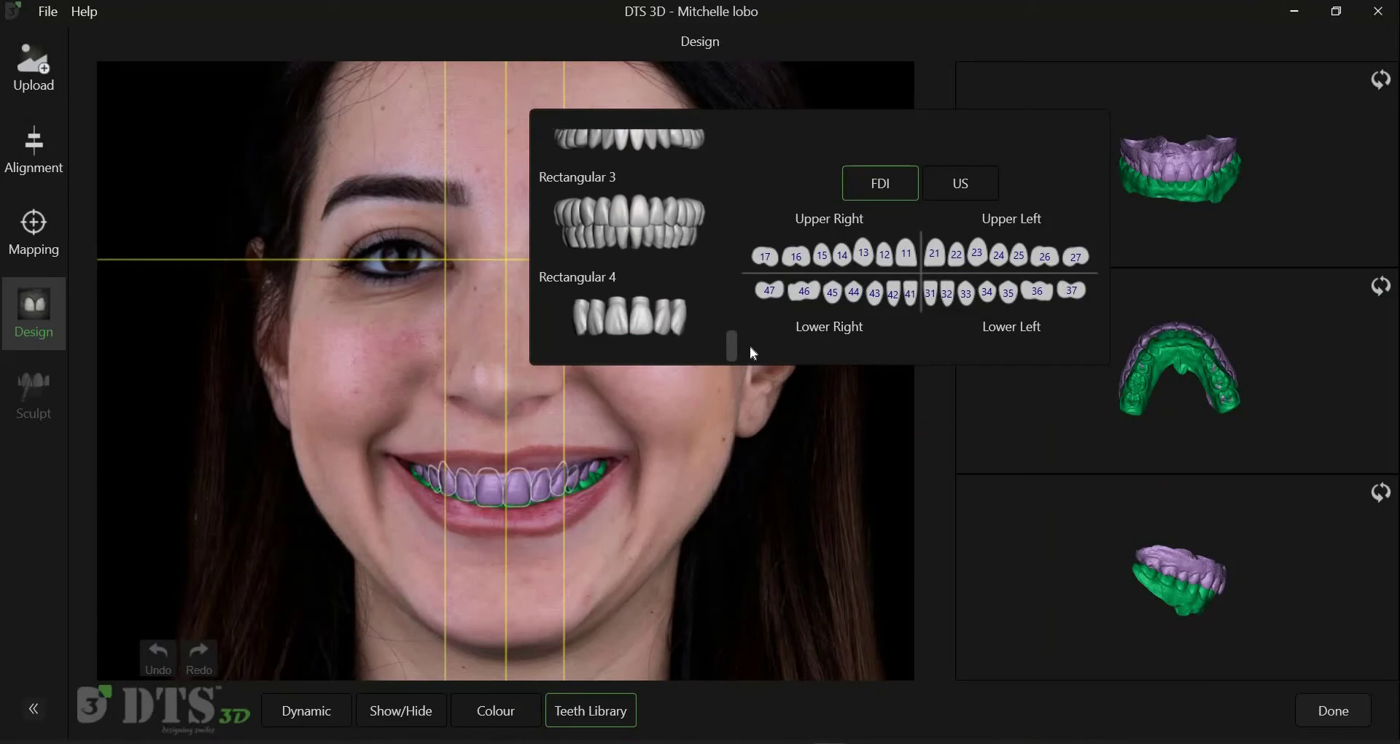
click(908, 261)
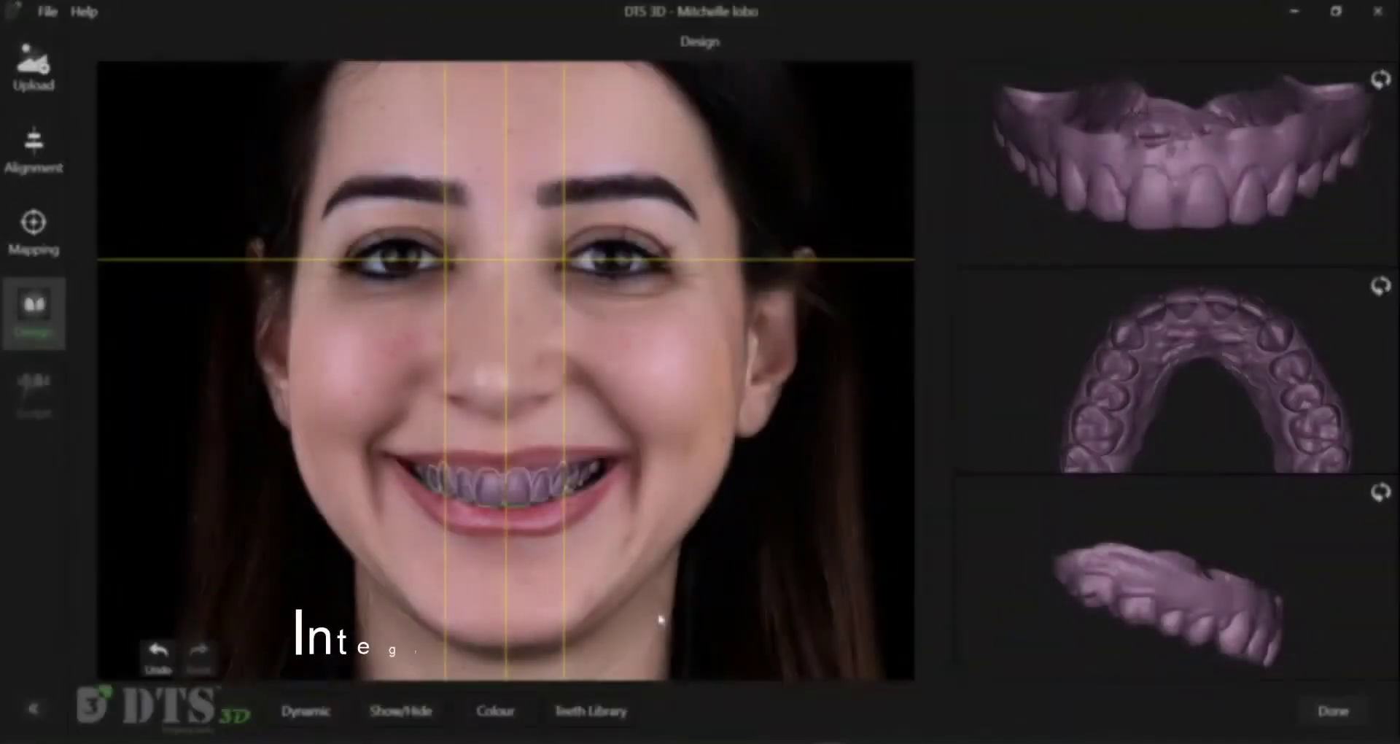
scroll(658, 613, up, 7)
drag(685, 483, 712, 321)
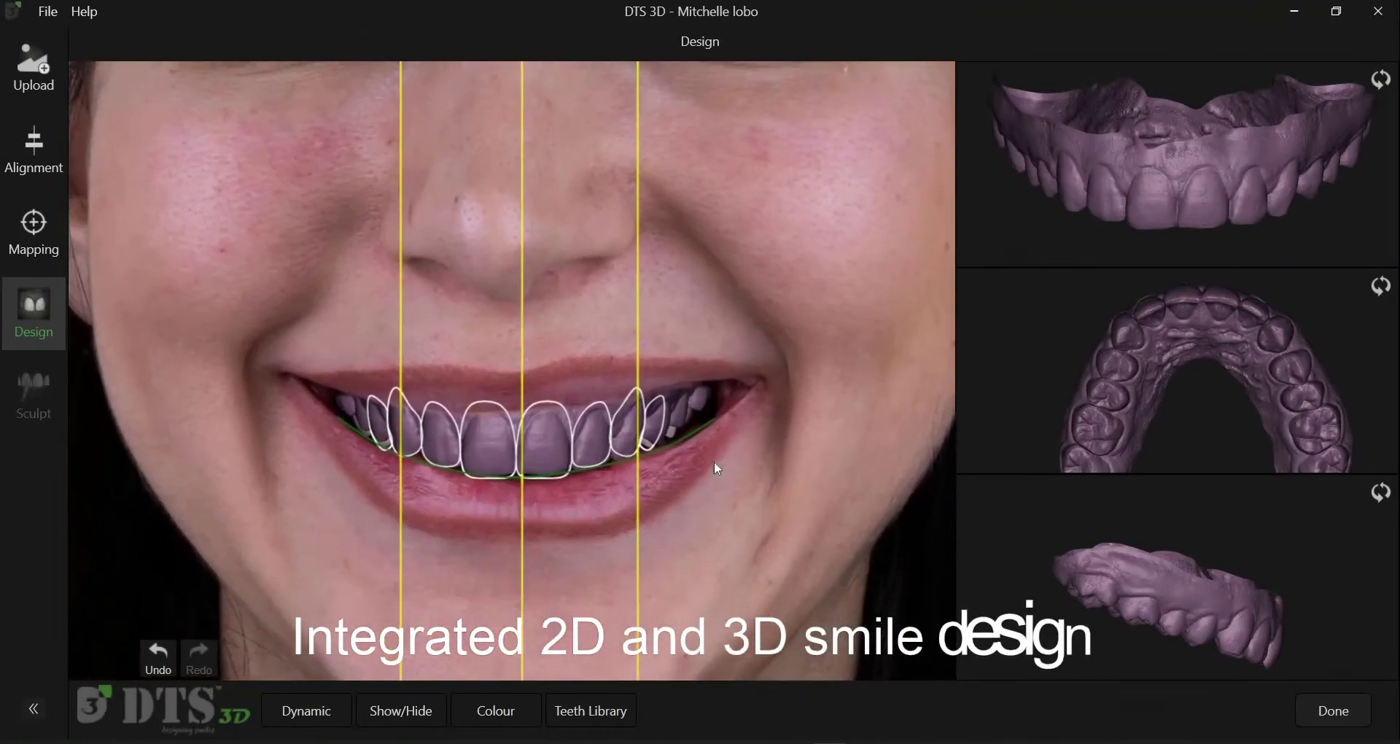
drag(715, 462, 723, 418)
scroll(715, 483, up, 5)
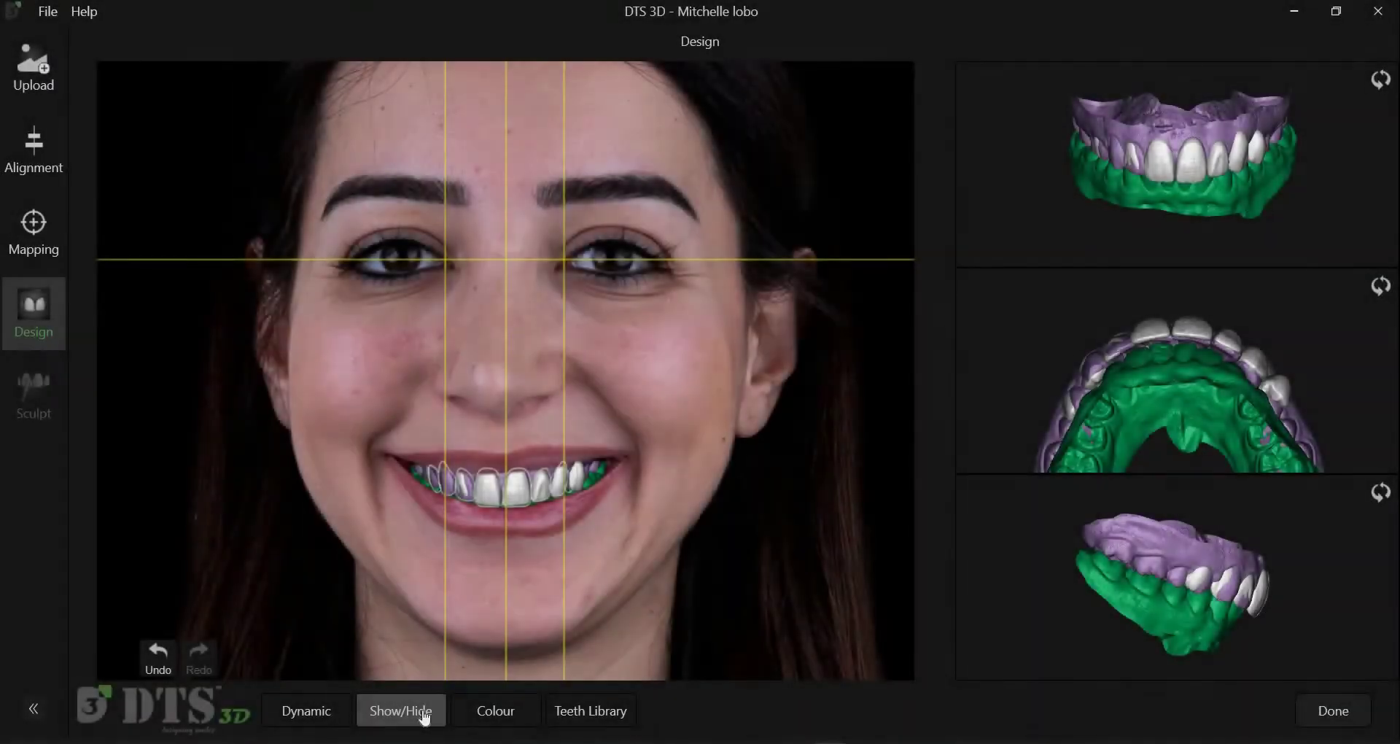
Step: Hide the mandible intraoral scan and slightly reduce the opacity of the upper shells
click(405, 703)
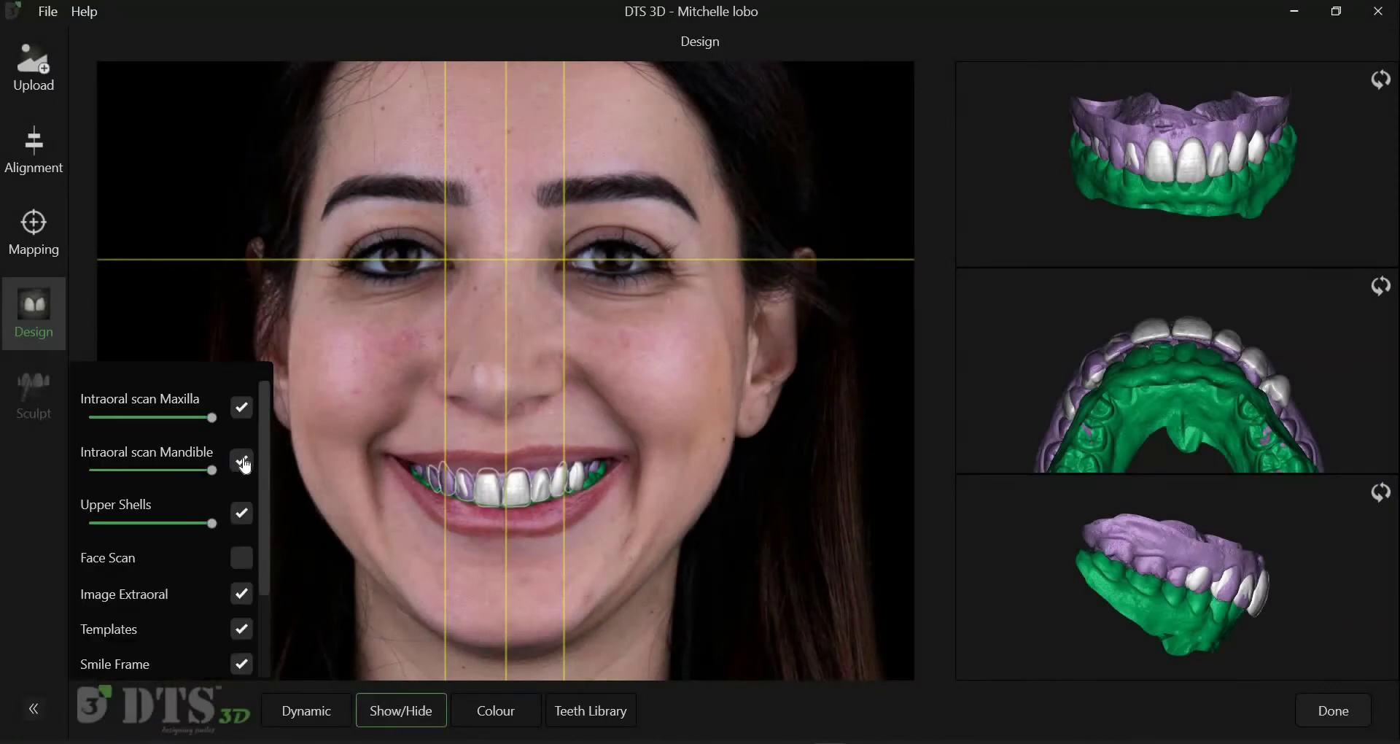
click(242, 461)
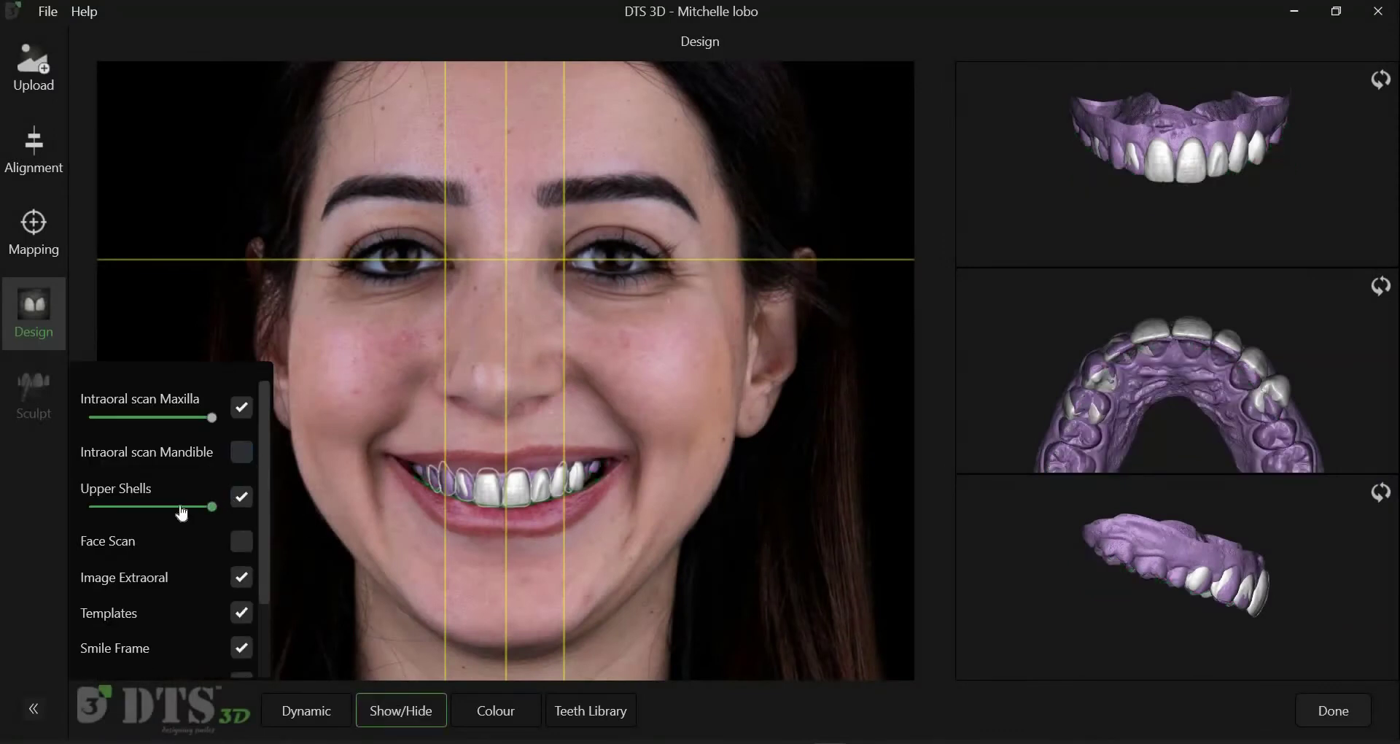
click(176, 507)
click(211, 508)
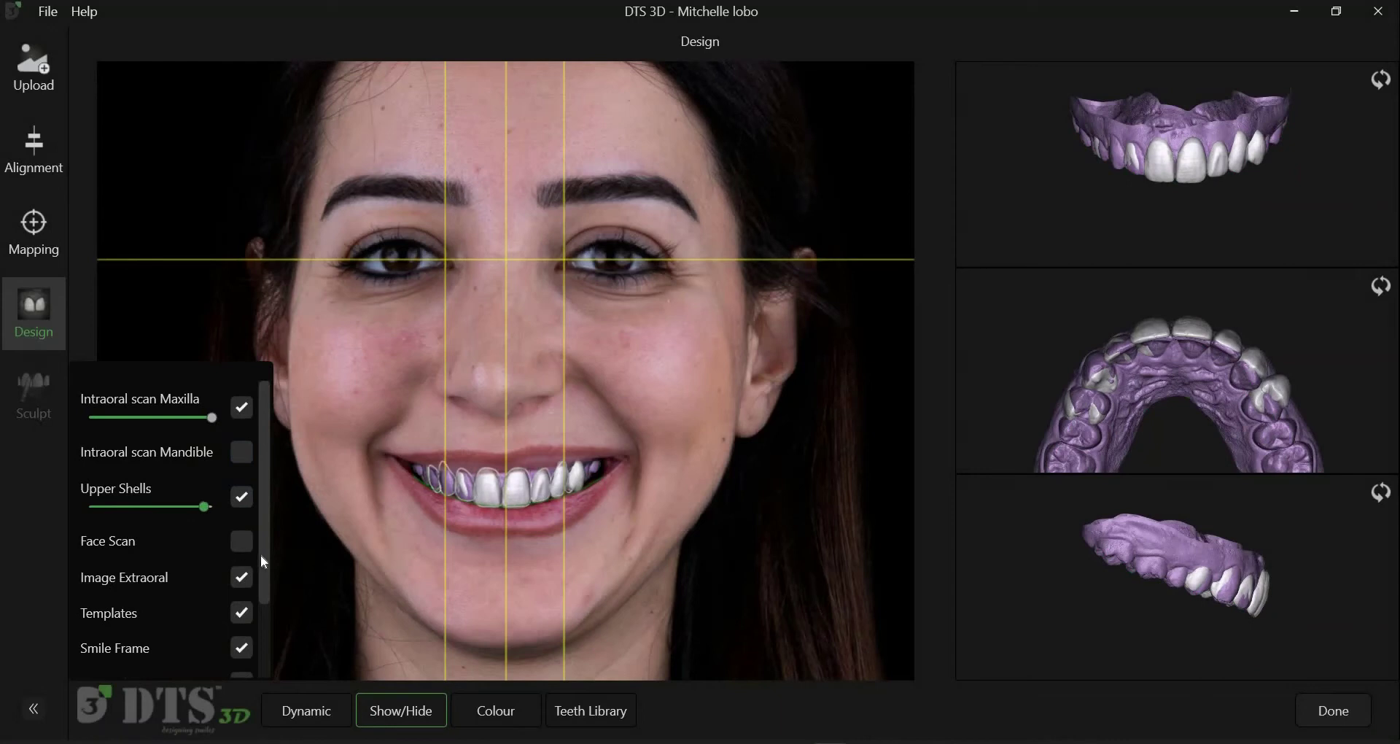
Step: Hide the smile frame over the photo and toggle the lip mask off and back on
scroll(248, 583, down, 1)
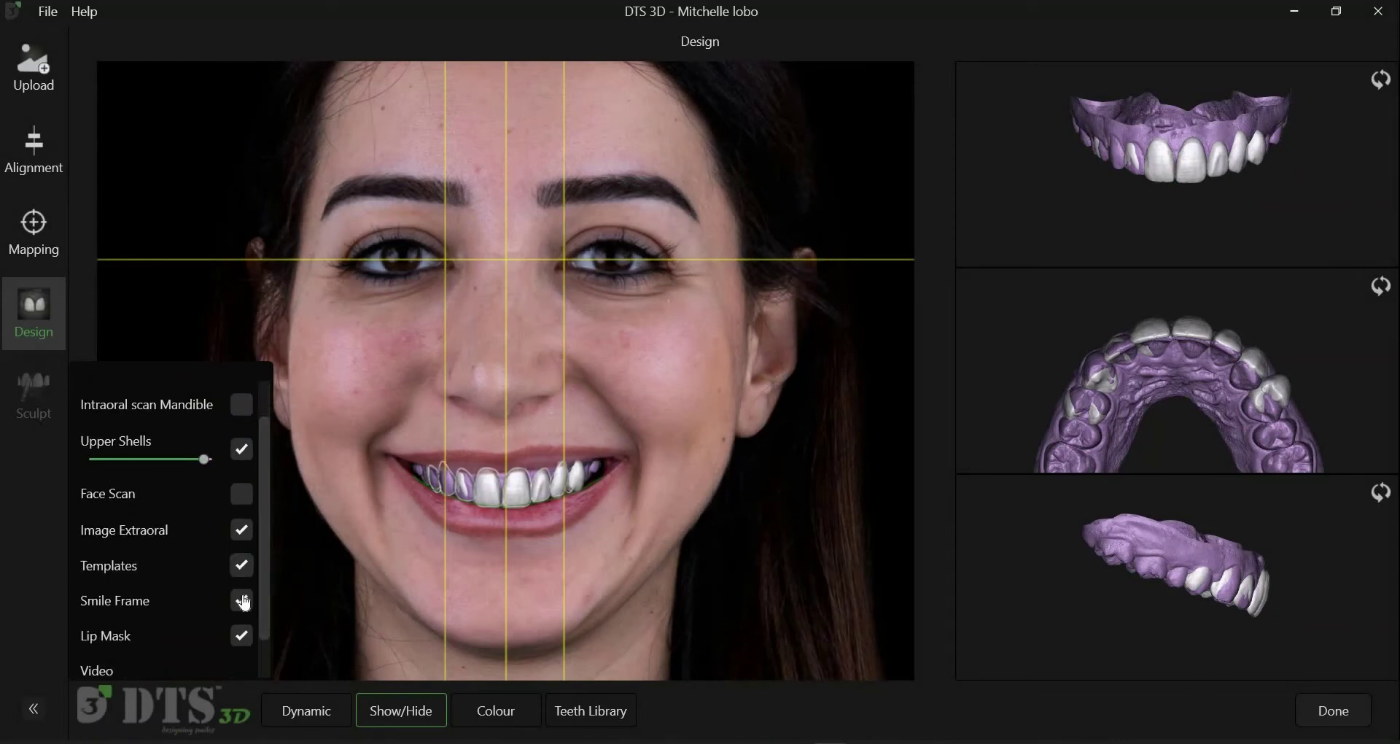
click(243, 603)
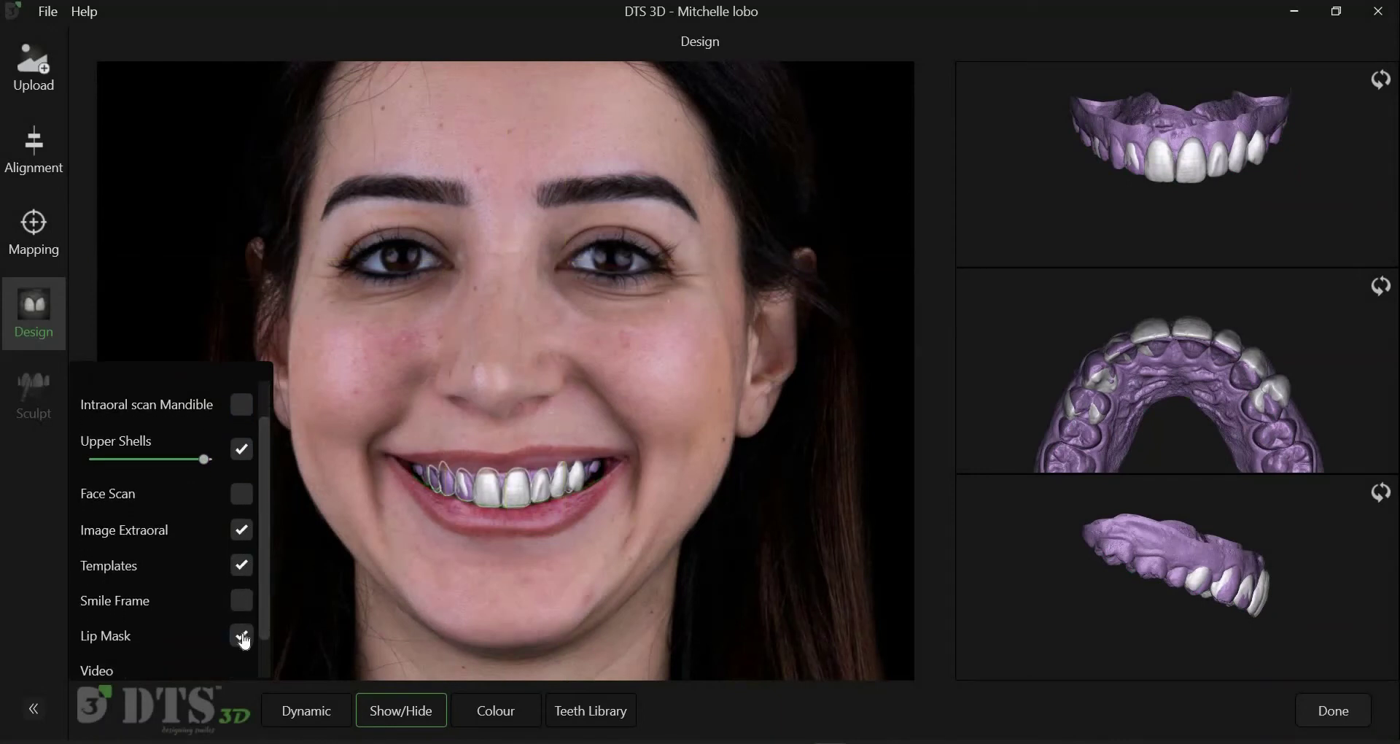
click(243, 637)
click(243, 637)
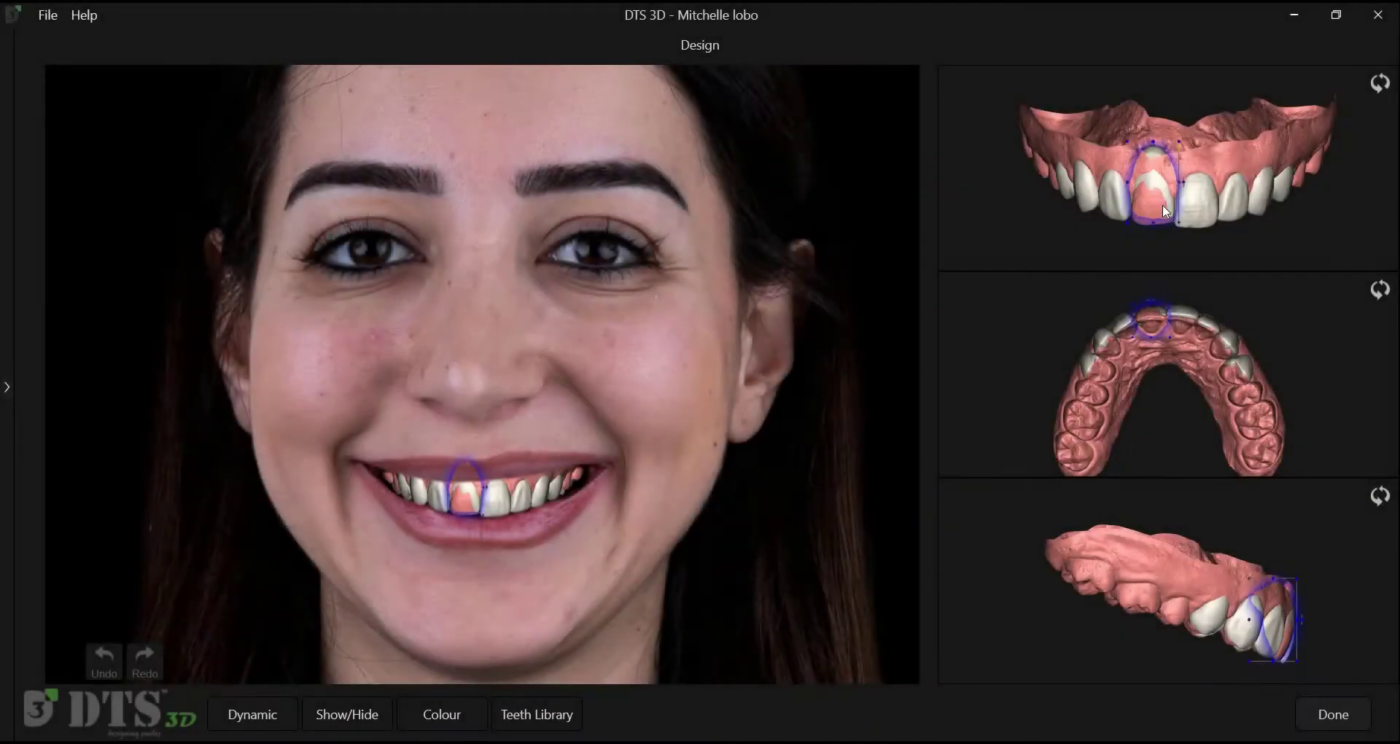
Step: Reposition the upper right central incisor shell on the arch using the front and occlusal views
drag(1160, 209, 1159, 211)
scroll(1172, 437, up, 5)
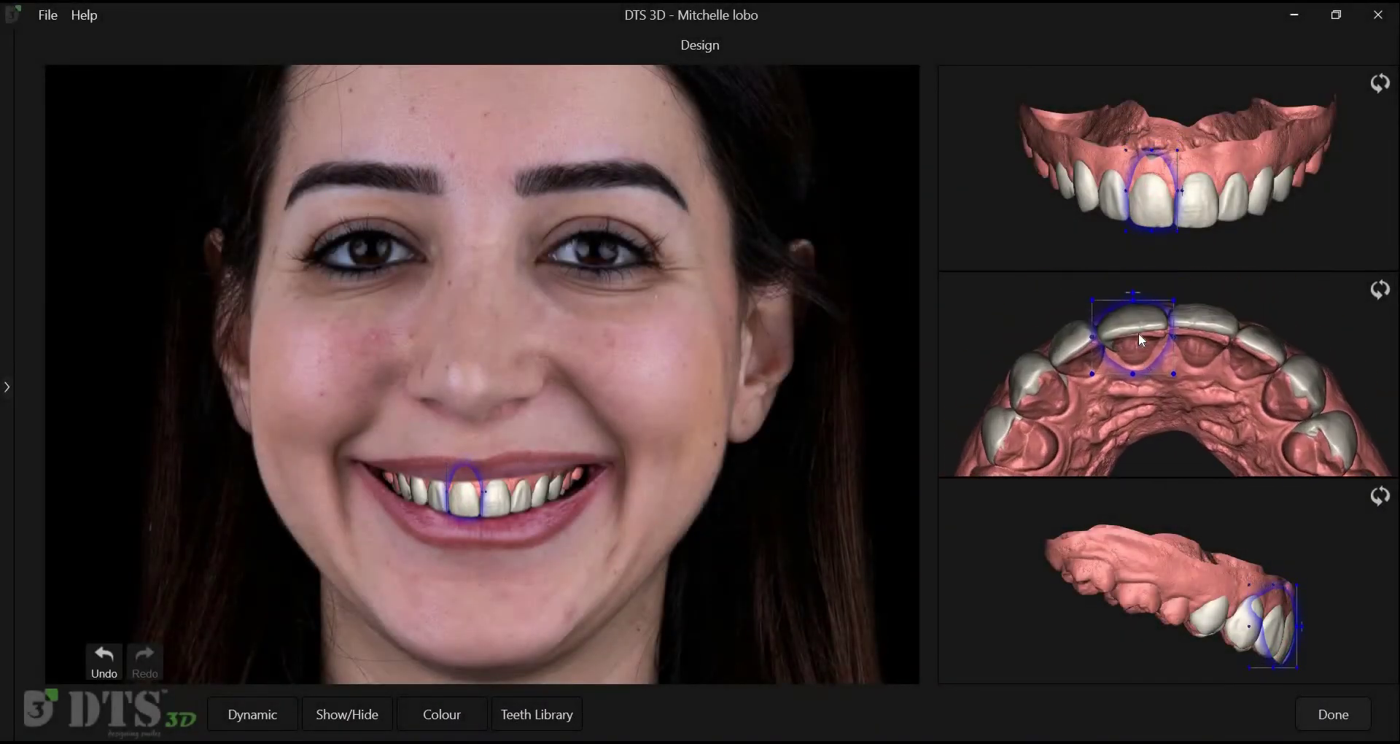
mouse_move(1139, 322)
mouse_down()
mouse_move(1186, 298)
mouse_move(1141, 302)
mouse_up()
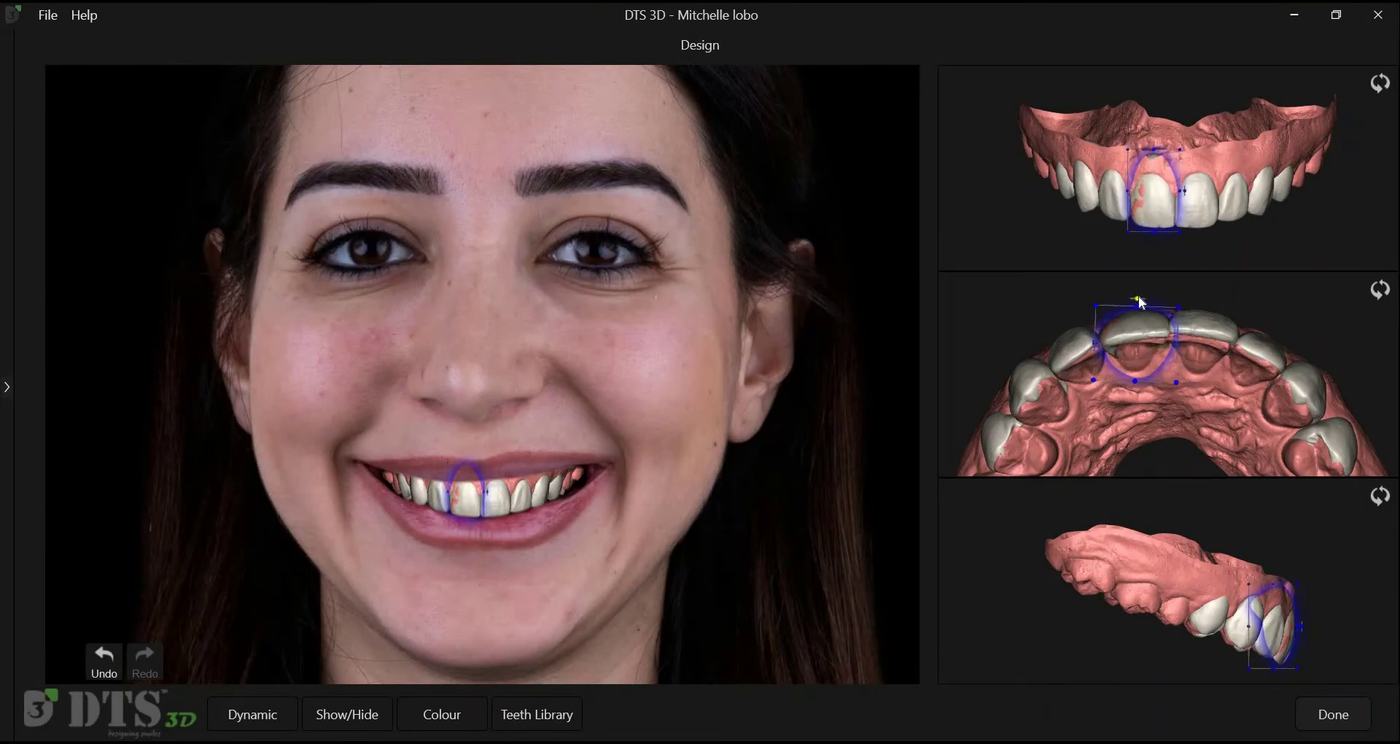
scroll(1269, 597, up, 5)
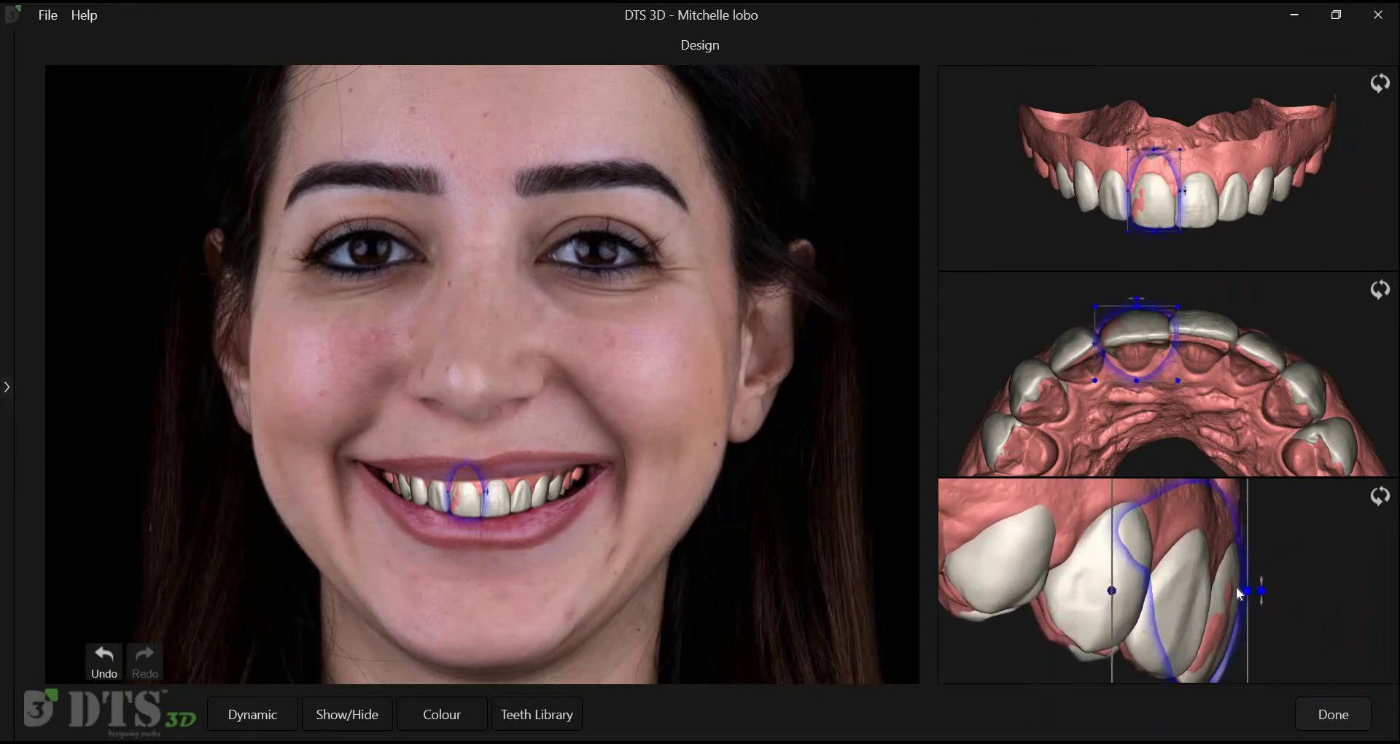
Step: Select all the tooth shells and adjust their placement on the upper arch as one group
right_click(1137, 237)
key(ctrl+a)
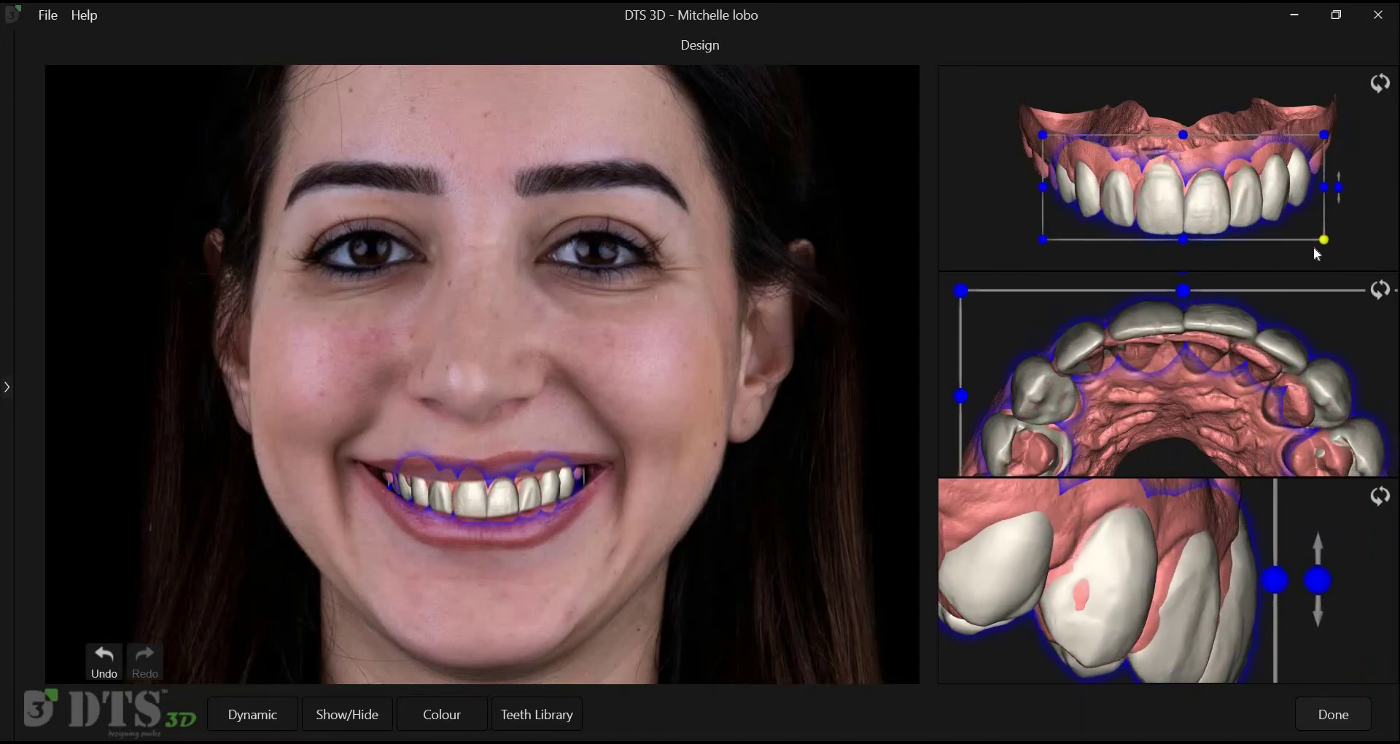
mouse_move(1236, 221)
mouse_down()
mouse_move(1197, 213)
mouse_move(1211, 215)
mouse_up()
scroll(1262, 382, down, 2)
scroll(1284, 574, down, 4)
middle_drag(1284, 574, 1353, 600)
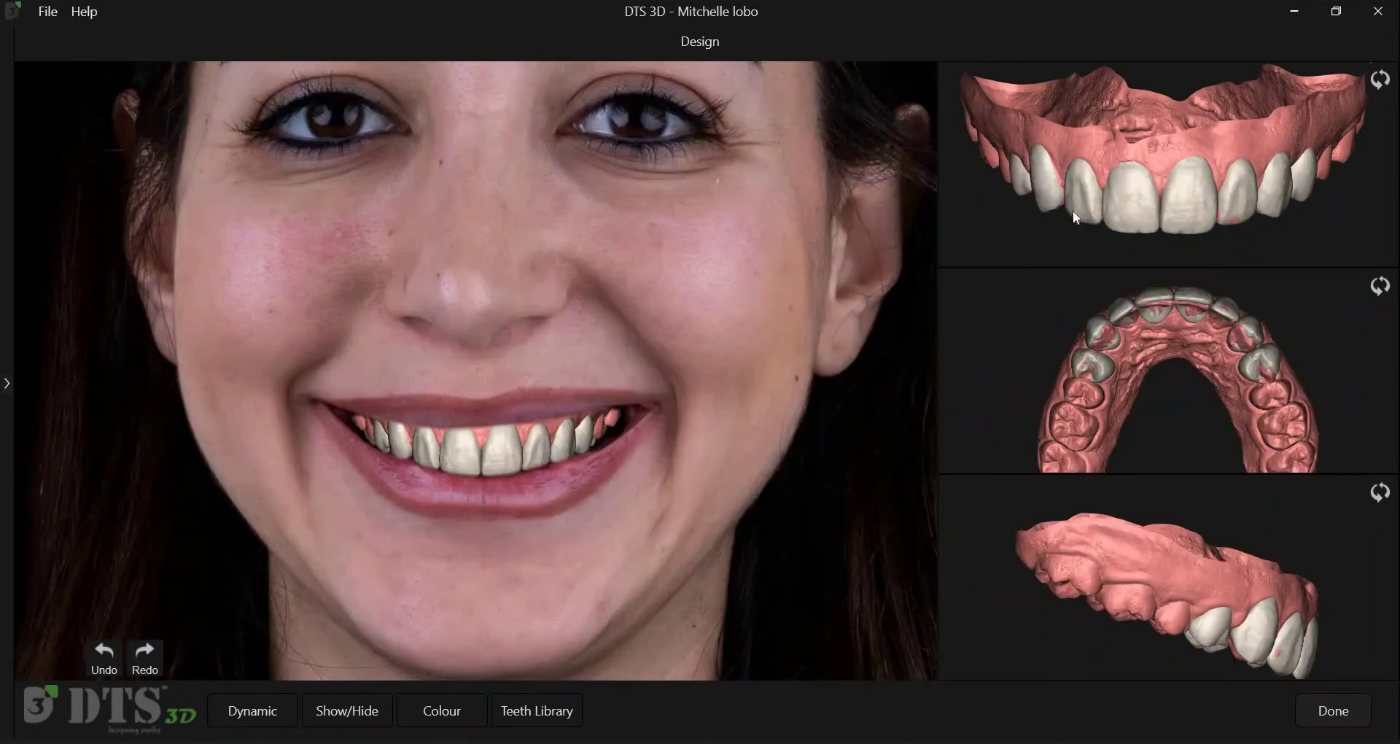
Step: Apply Symmetry to the upper right lateral incisor and move it together with its left counterpart in the occlusal view
right_click(1044, 272)
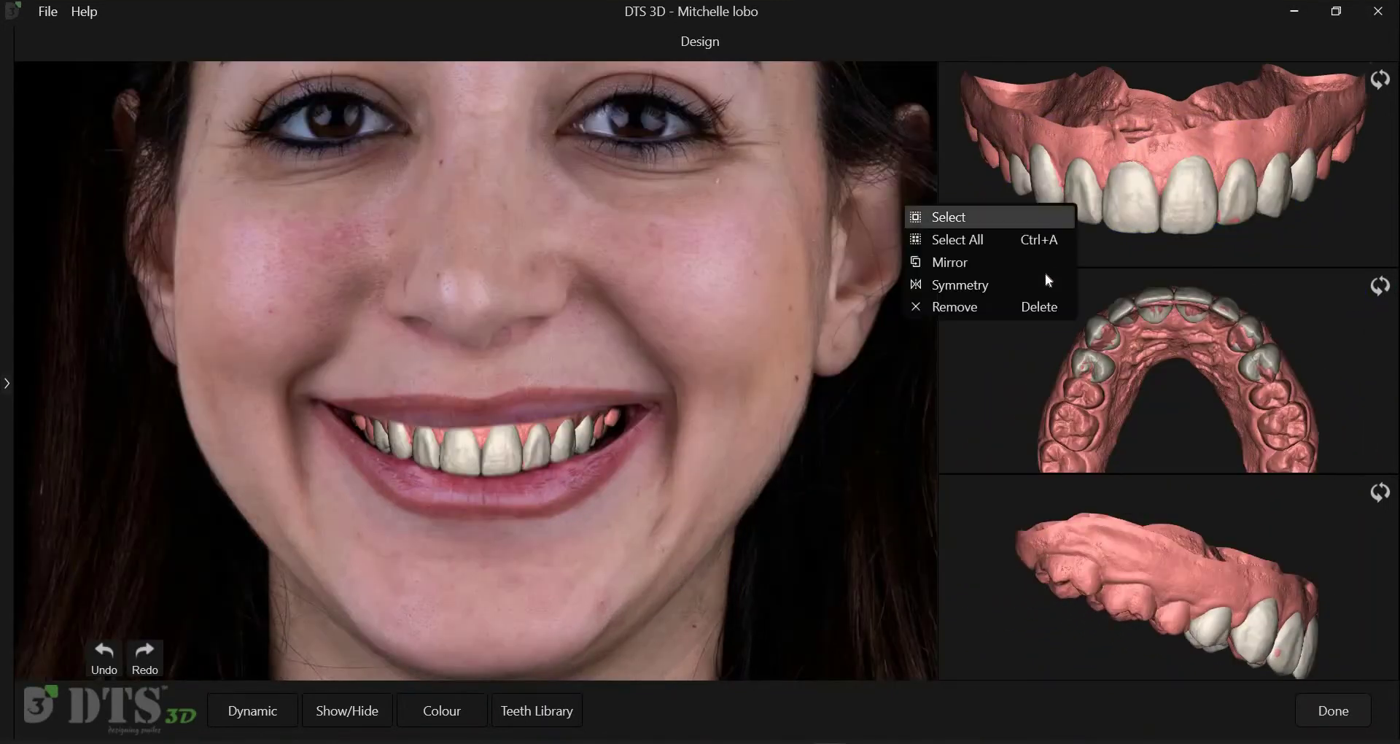
click(1045, 281)
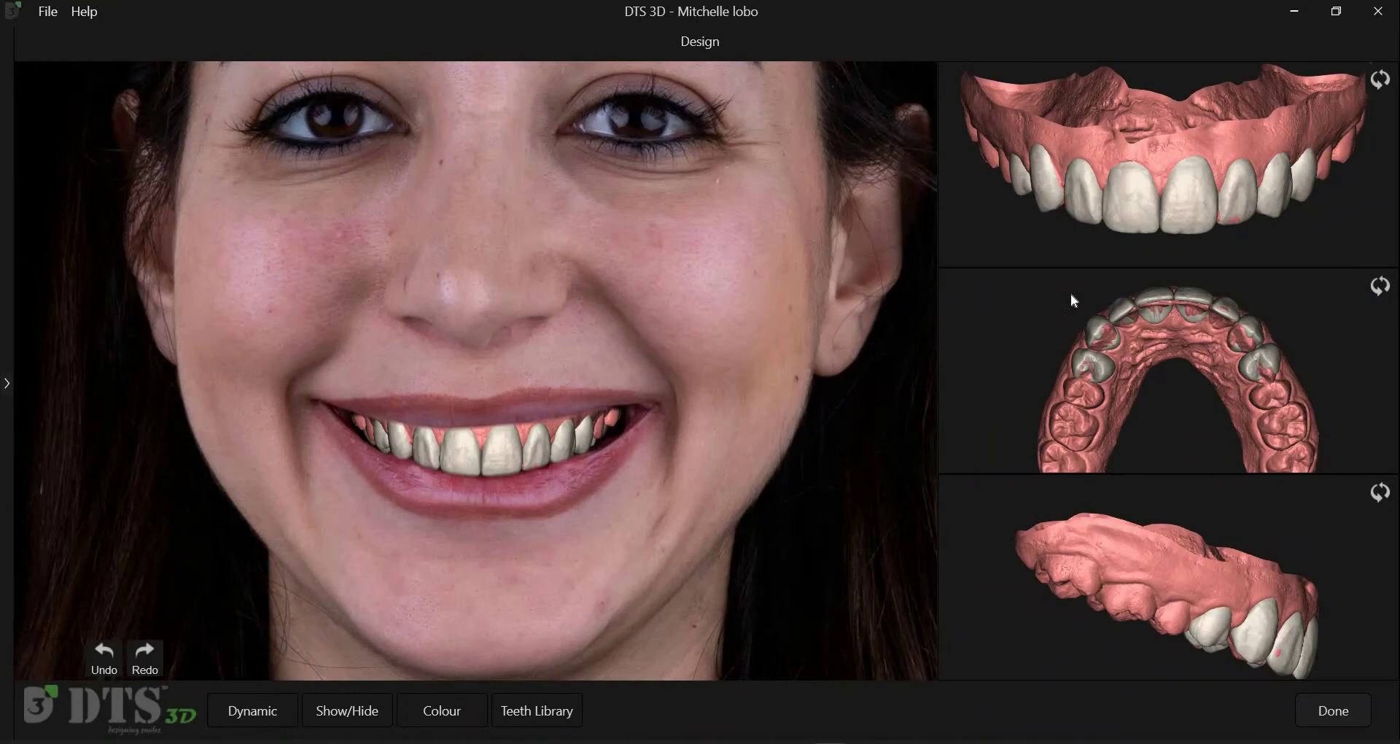
click(1119, 313)
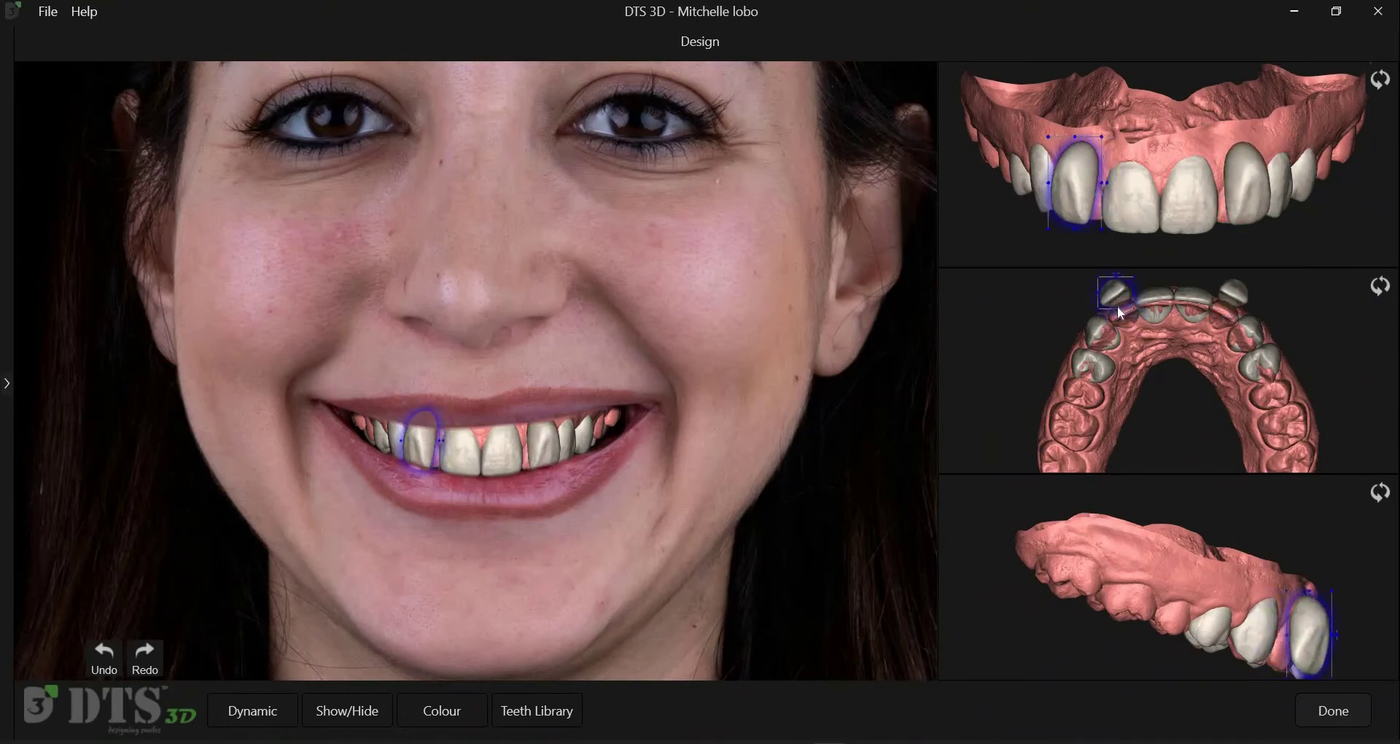
mouse_move(1121, 312)
mouse_down()
mouse_move(1134, 352)
mouse_move(1081, 317)
mouse_move(1098, 325)
mouse_up()
Step: Mirror the upper right canine and the upper right central incisor onto the opposite side of the arch
right_click(1044, 189)
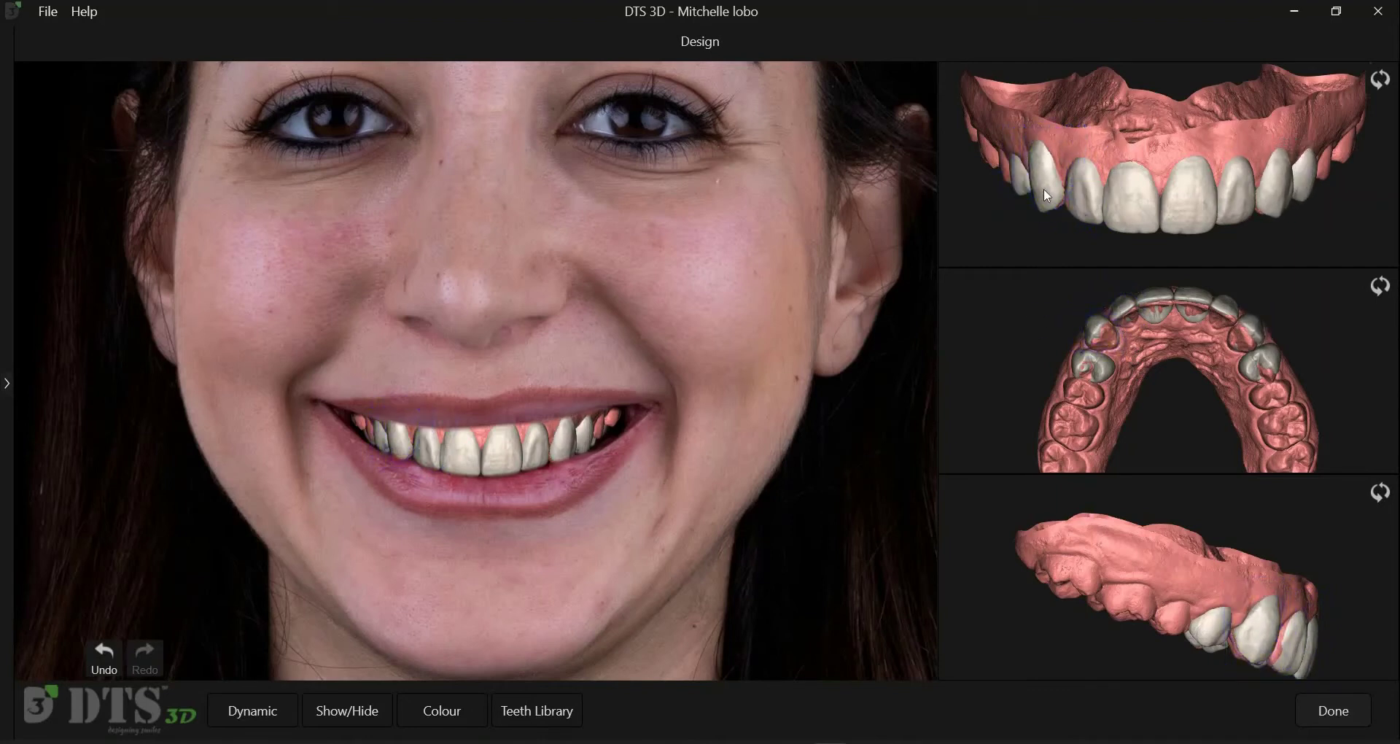
click(1018, 250)
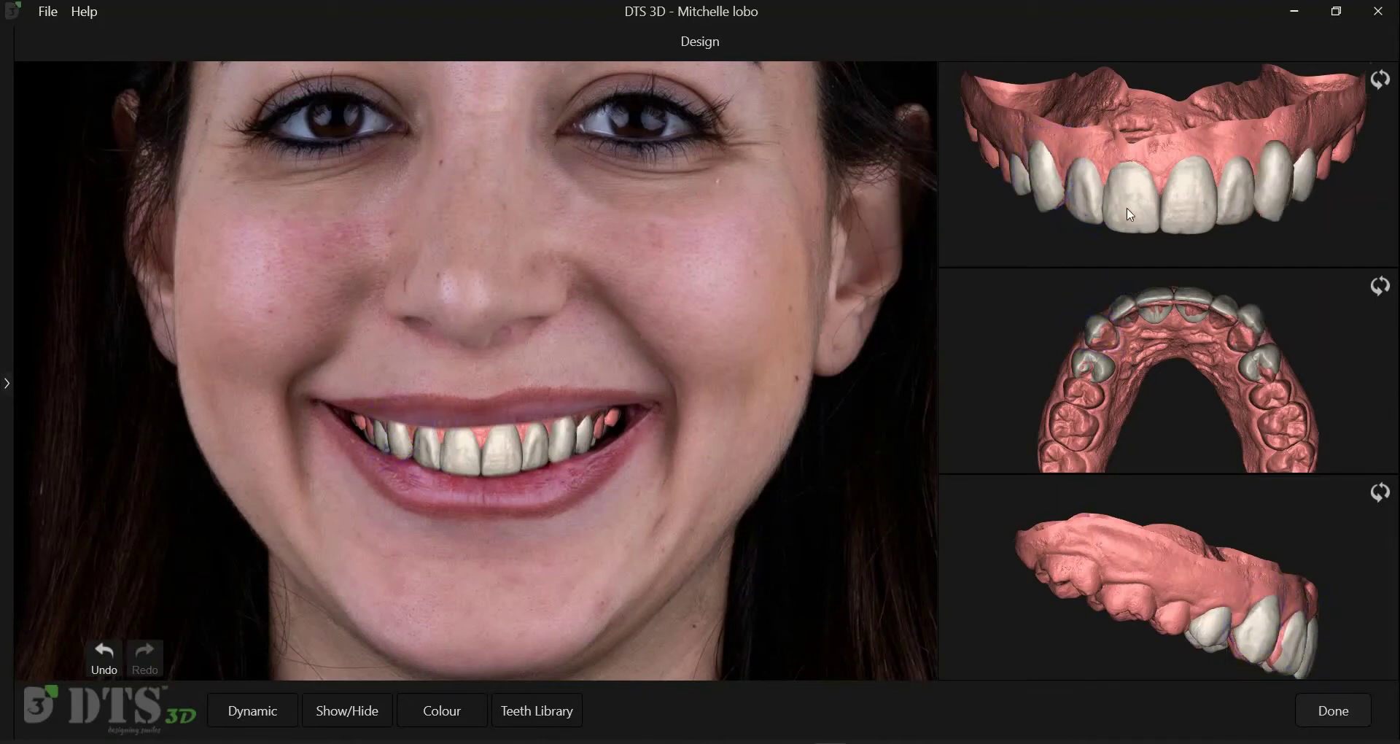
right_click(1106, 259)
click(1104, 262)
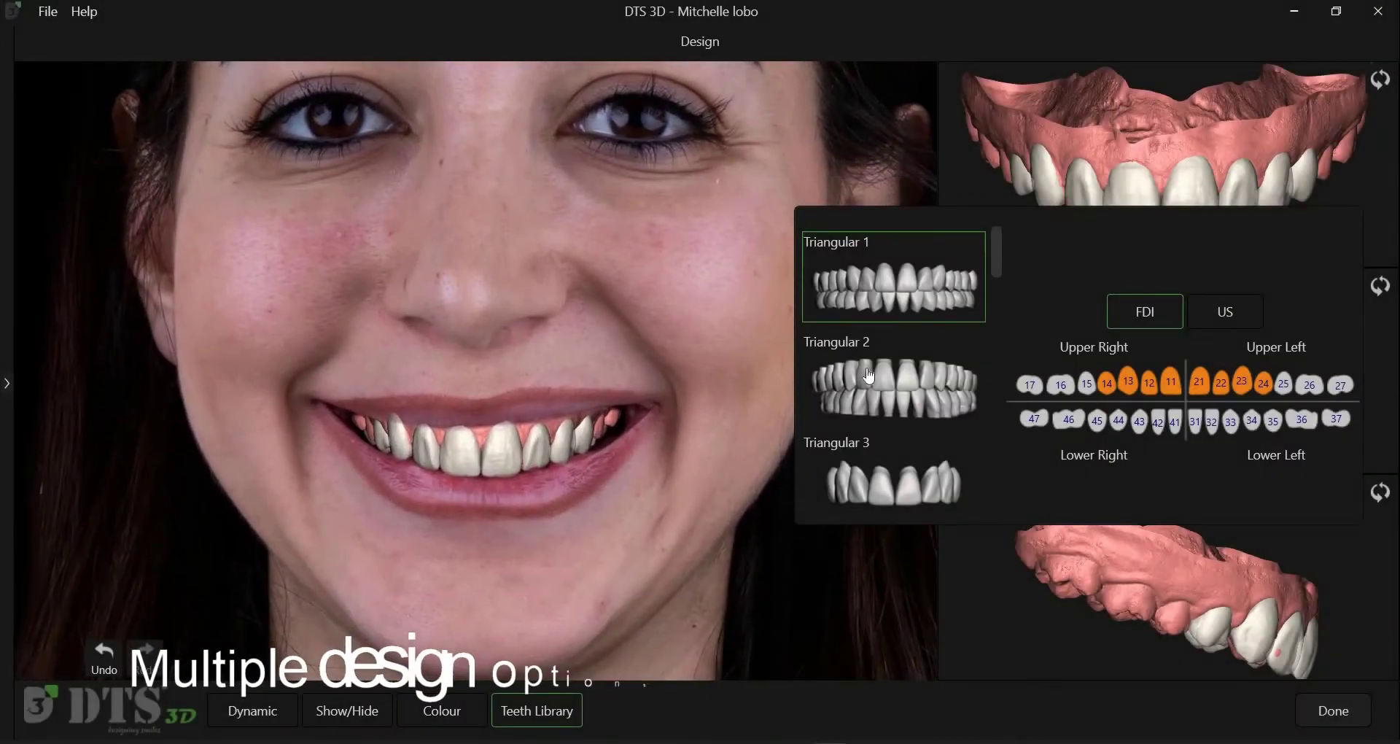
Step: Try the Triangular 2, Triangular 4 and Oval 1 library shapes on the upper central incisors
click(870, 376)
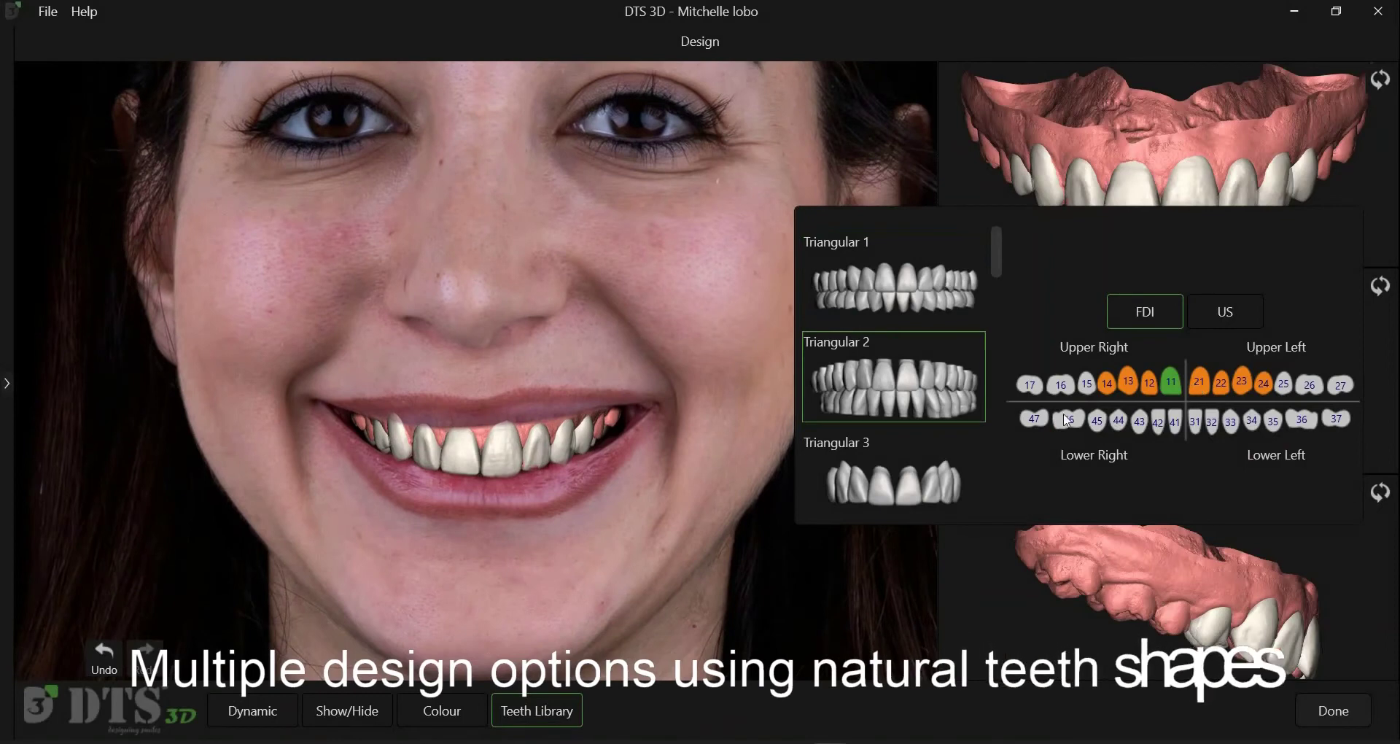
scroll(950, 465, down, 3)
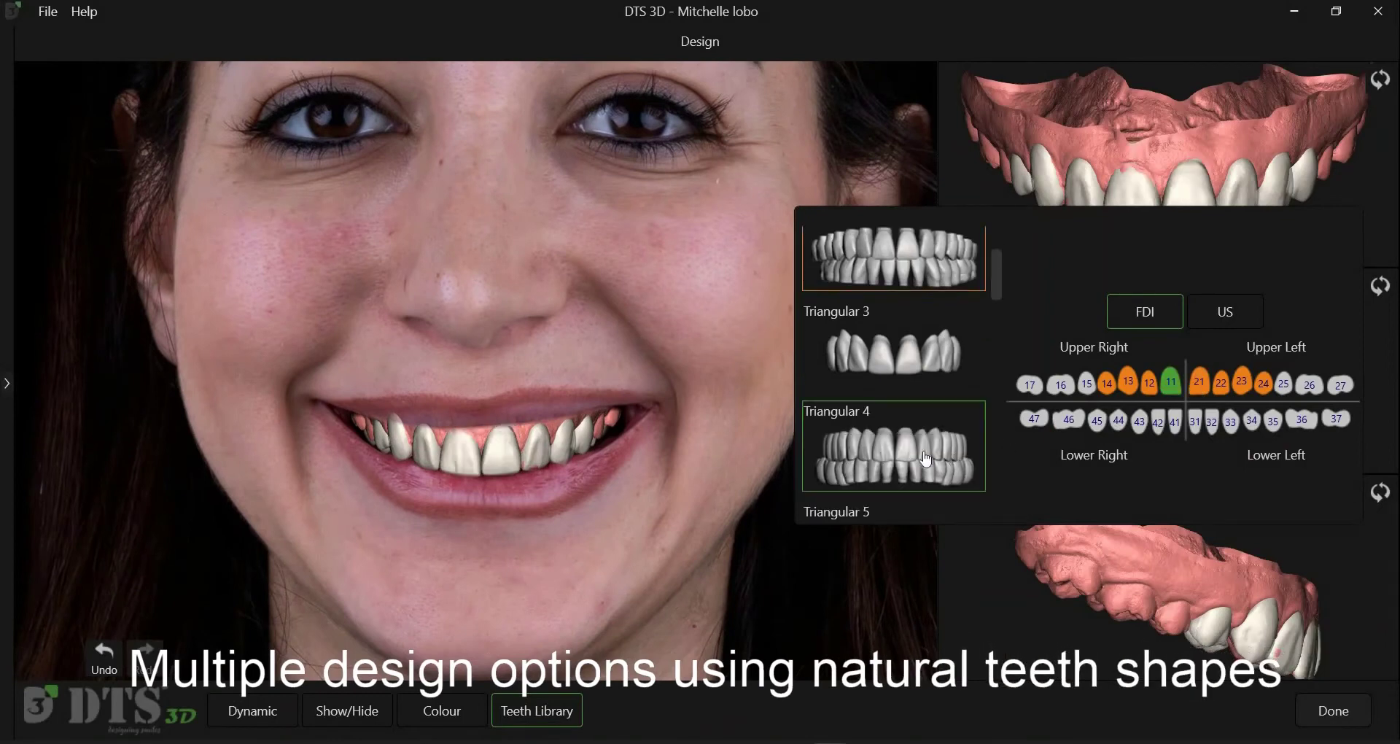
scroll(875, 469, down, 5)
click(895, 435)
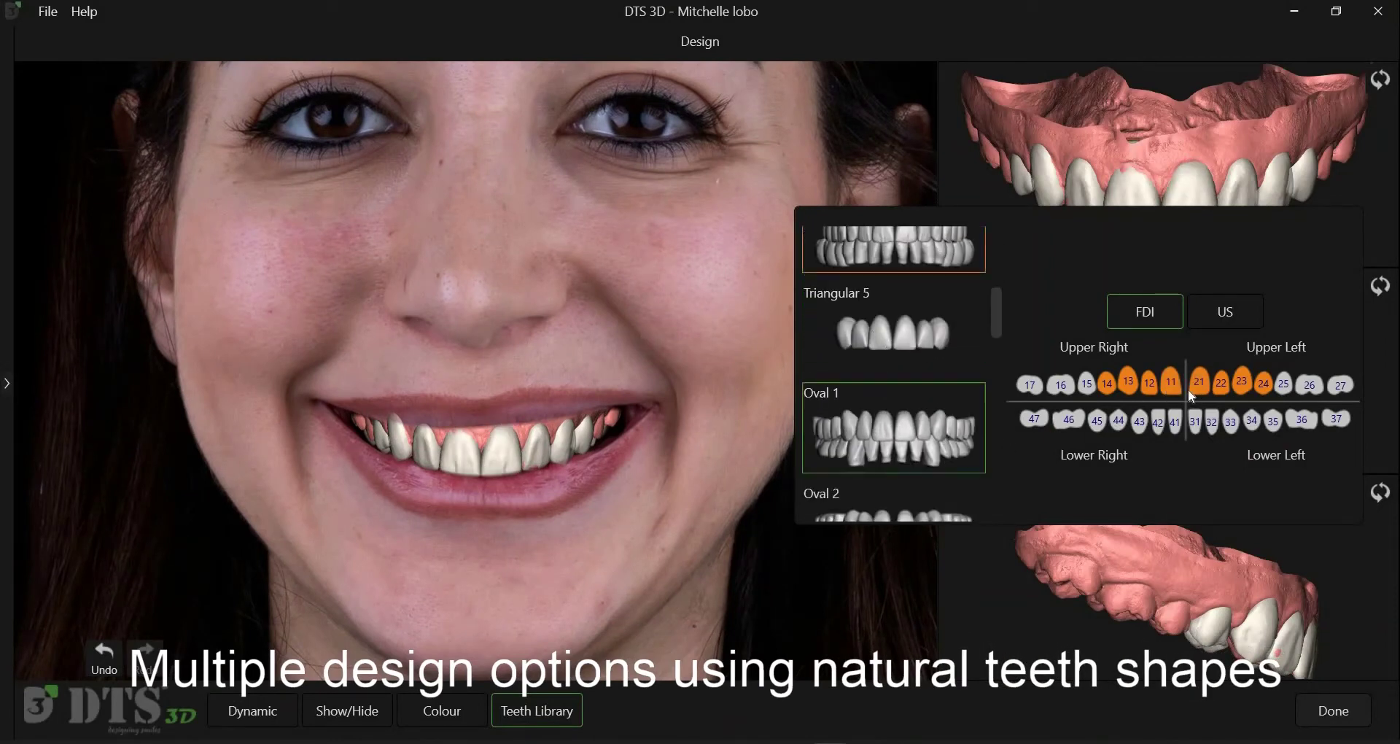
click(1192, 391)
Step: Try the Oval 3 library shape on the upper central and lateral incisors 11, 12, 21 and 22
scroll(942, 443, down, 4)
click(943, 443)
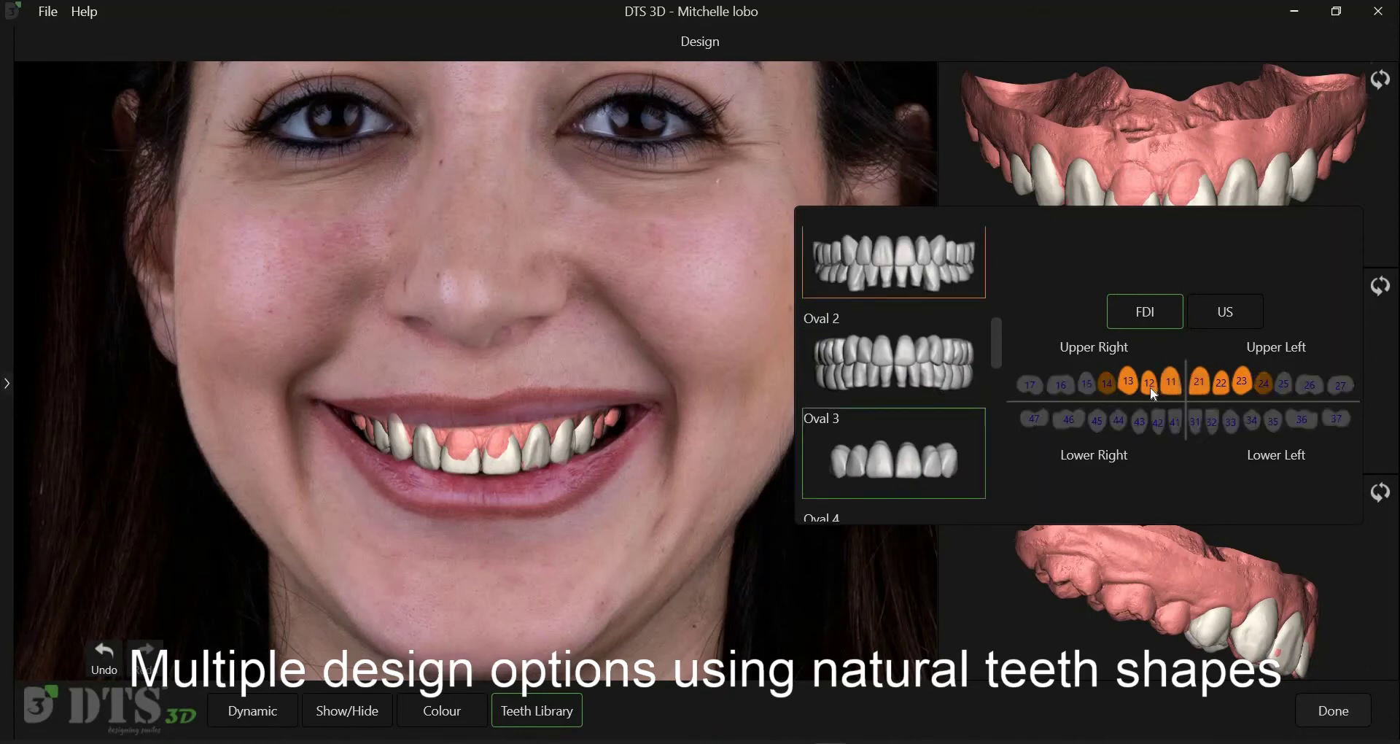
click(1171, 383)
click(1225, 392)
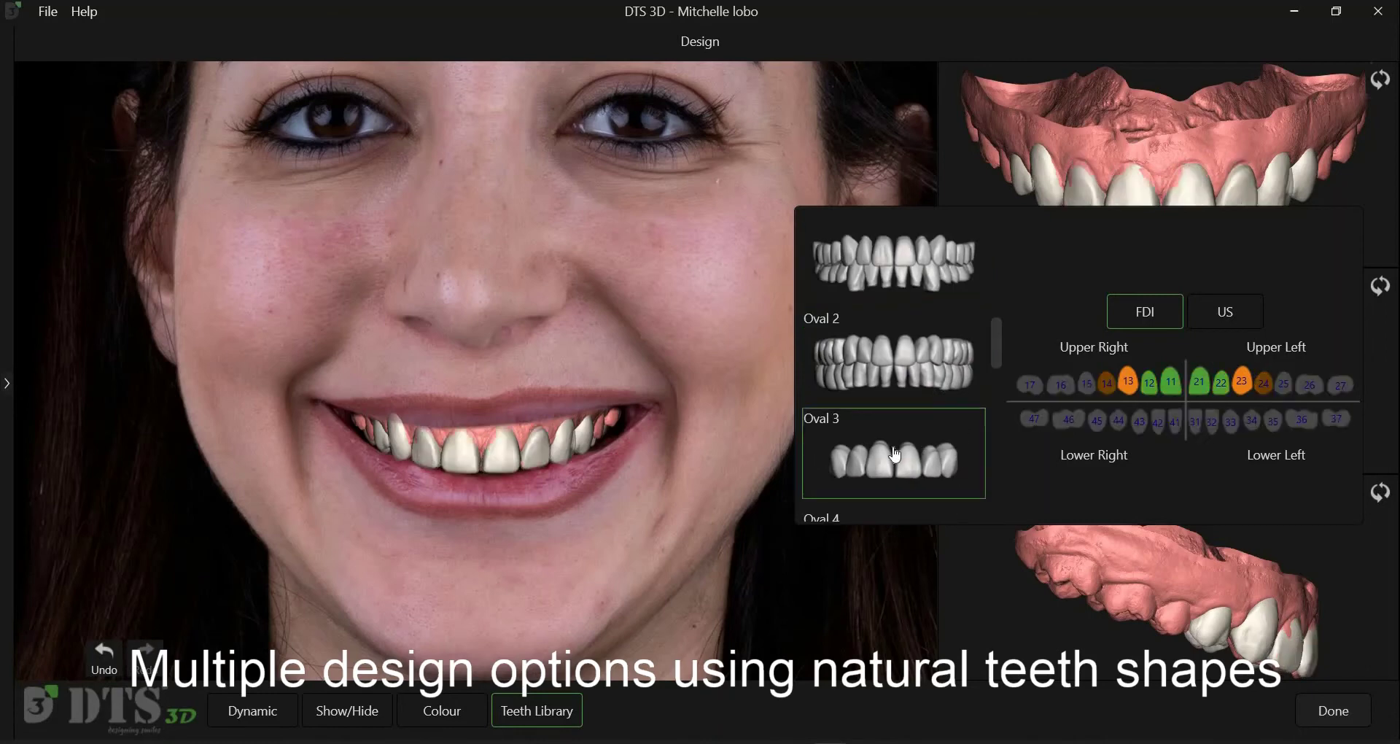
Step: Try the Rectangular 1 library shape on the upper central incisors 11 and 21
scroll(896, 455, down, 6)
scroll(895, 455, down, 2)
click(896, 455)
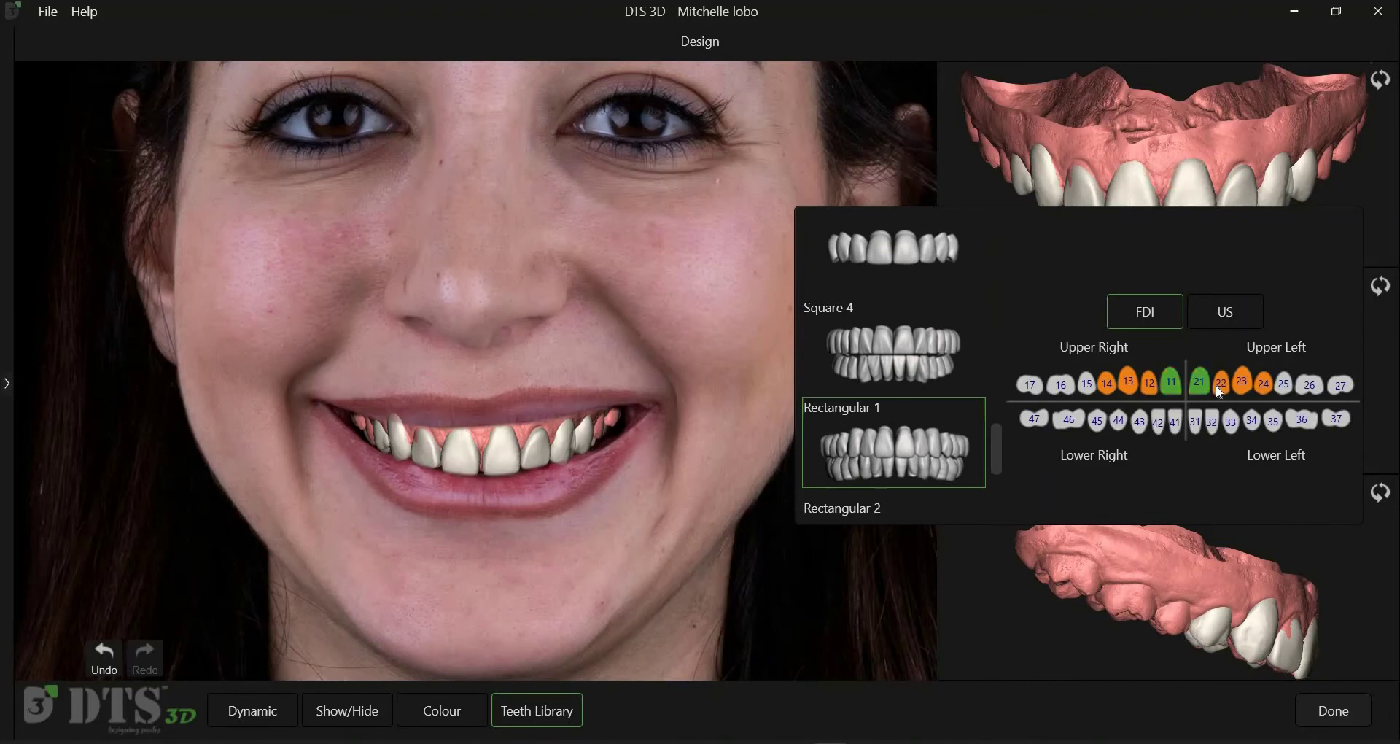
Step: Apply the Rectangular 2 library shape to upper teeth 13 through 23 and switch the design to the Dynamic view
scroll(931, 388, down, 2)
click(931, 387)
click(1199, 390)
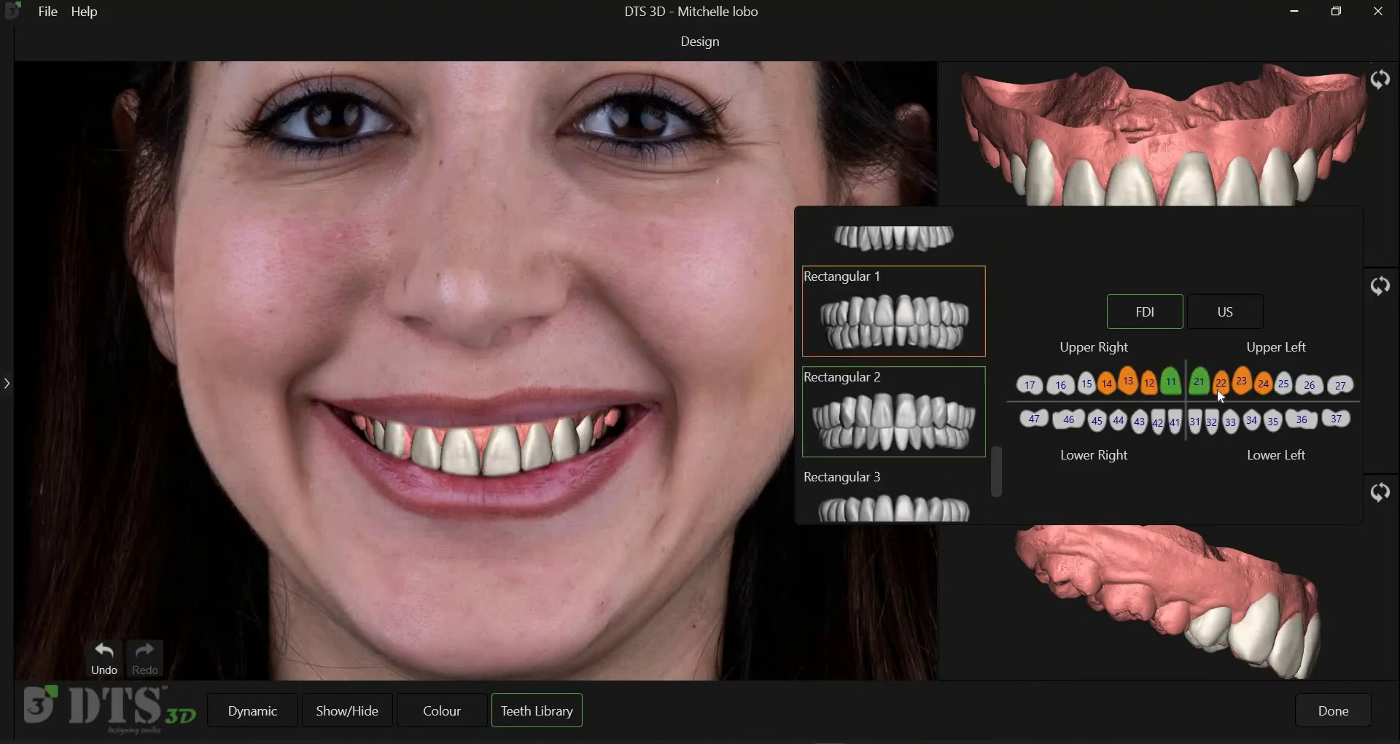
click(1219, 385)
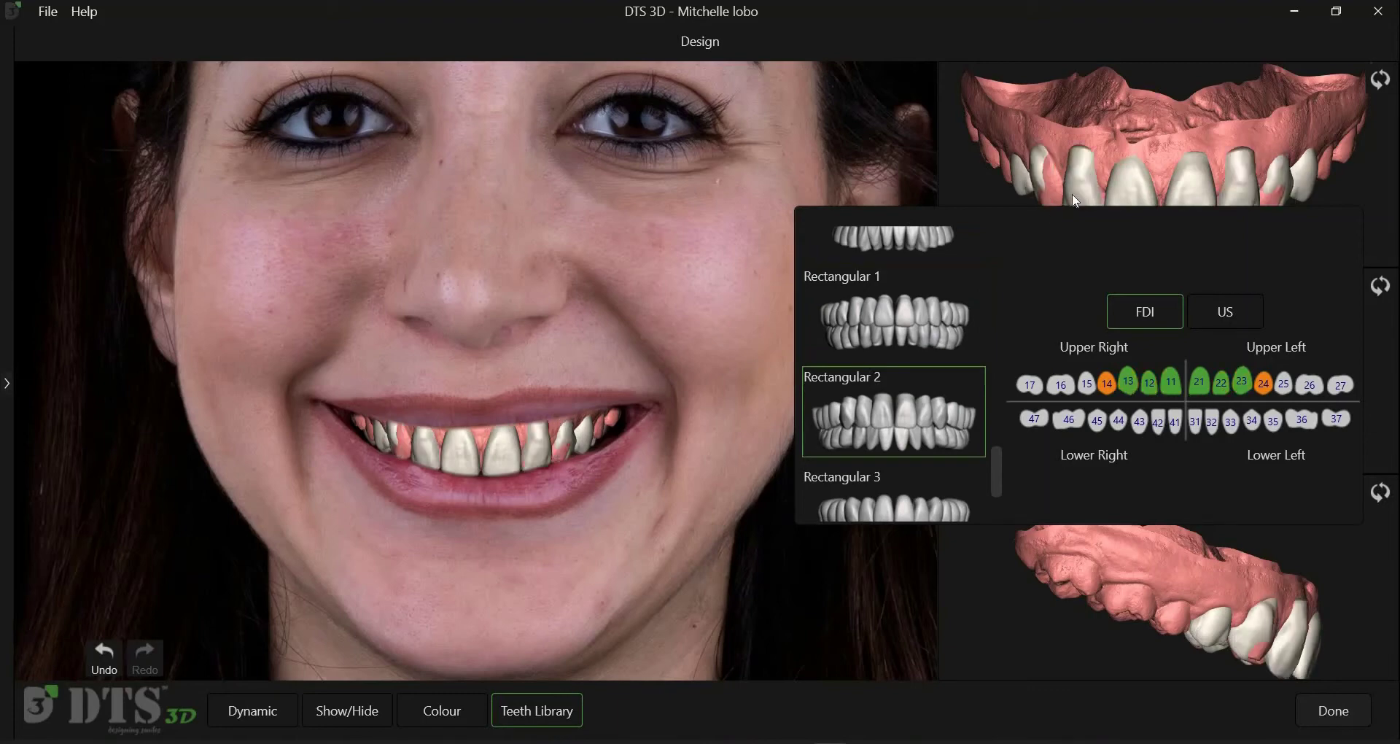
click(270, 712)
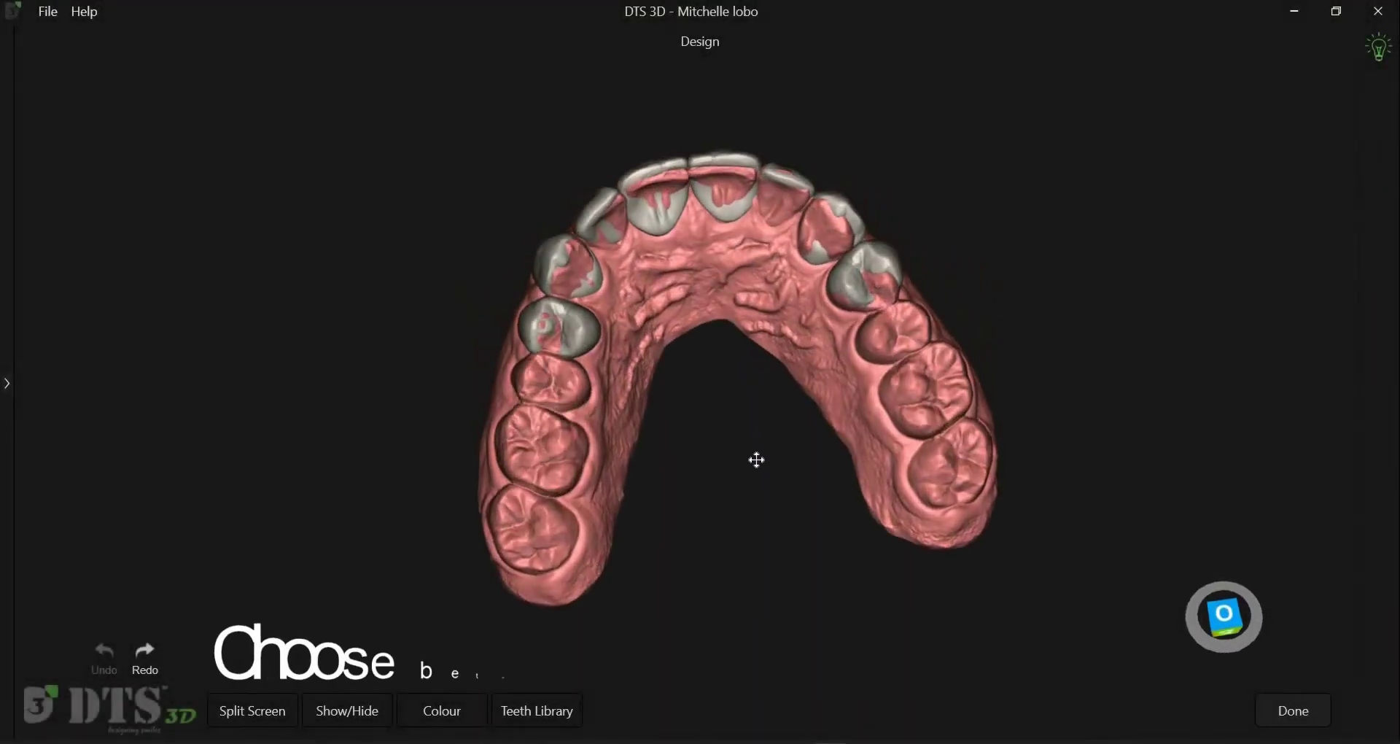
Step: Examine the upper tooth shells on the arch from the side and from the front
drag(757, 460, 934, 332)
right_click(928, 327)
click(916, 333)
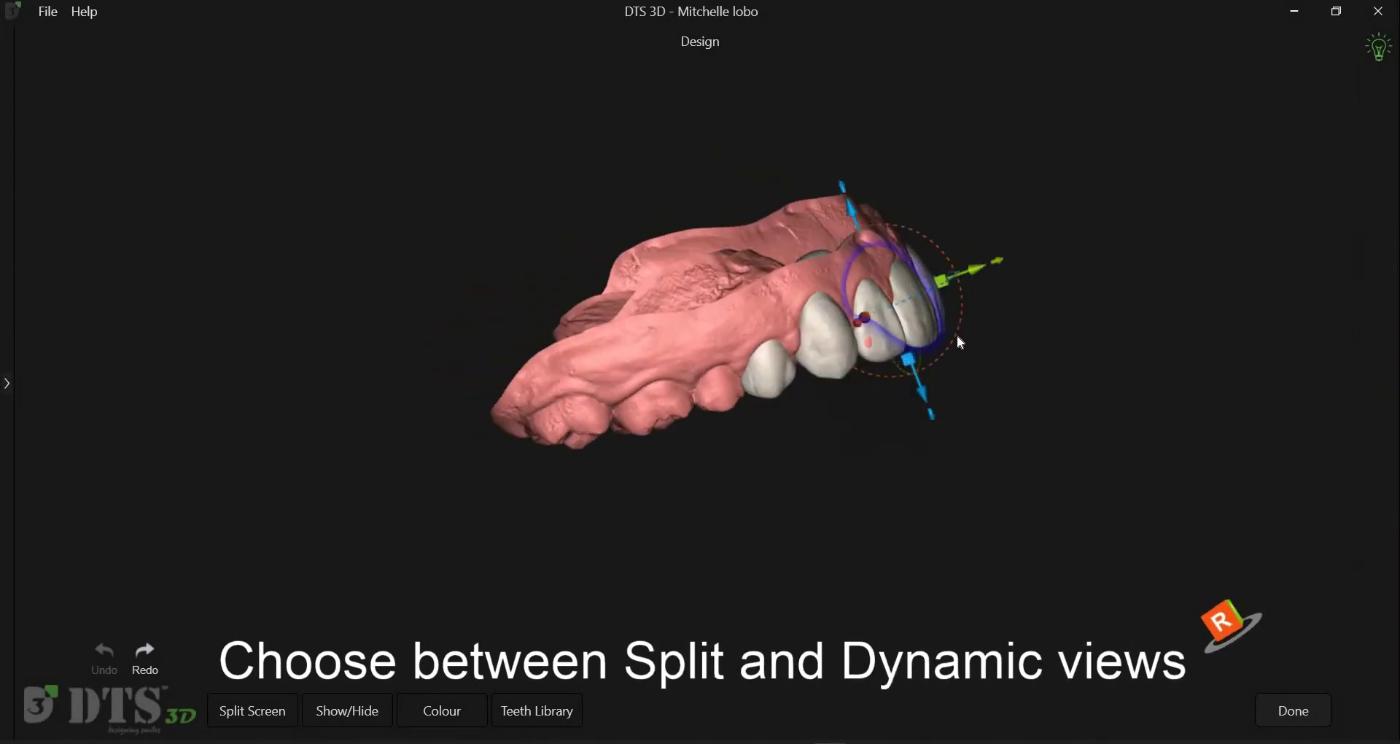
drag(971, 267, 1068, 383)
middle_drag(929, 436, 694, 595)
click(423, 604)
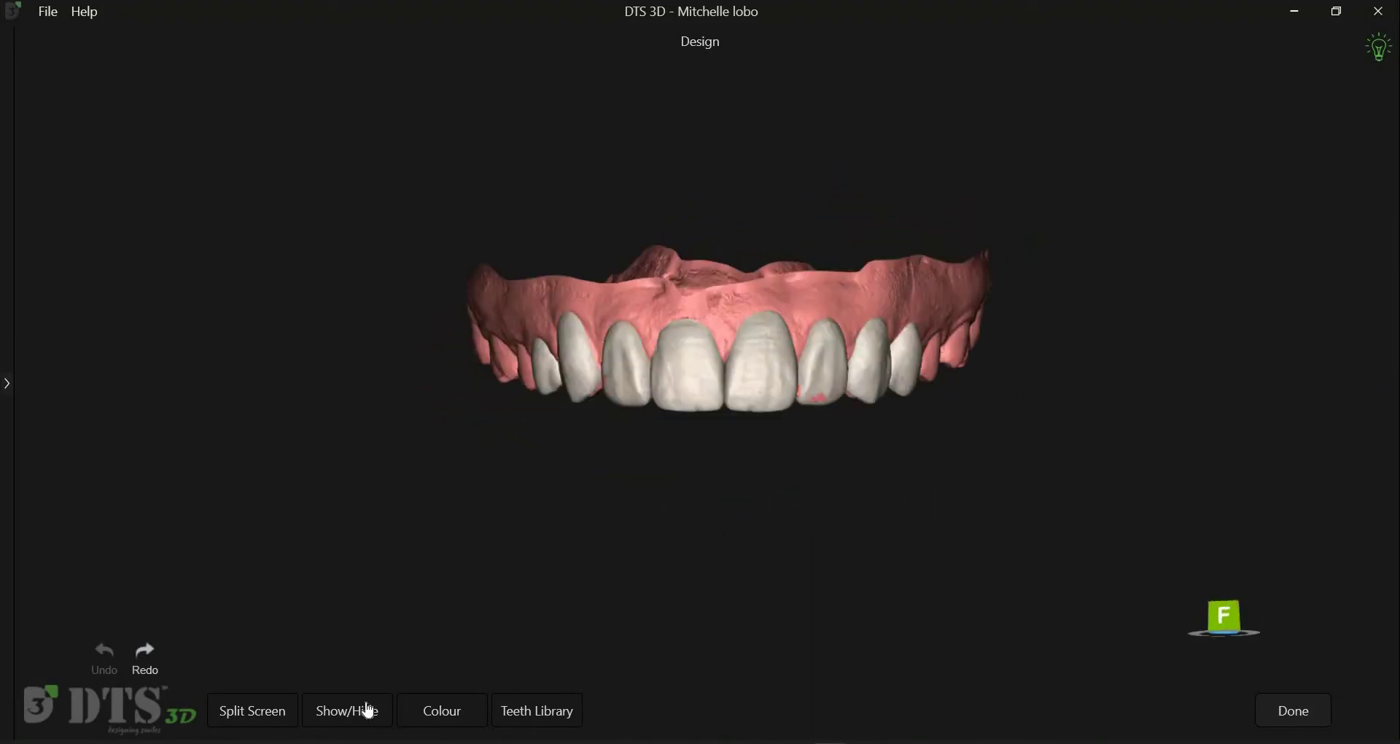
Step: Show the face scan together with the upper design and examine the smile in profile
click(369, 711)
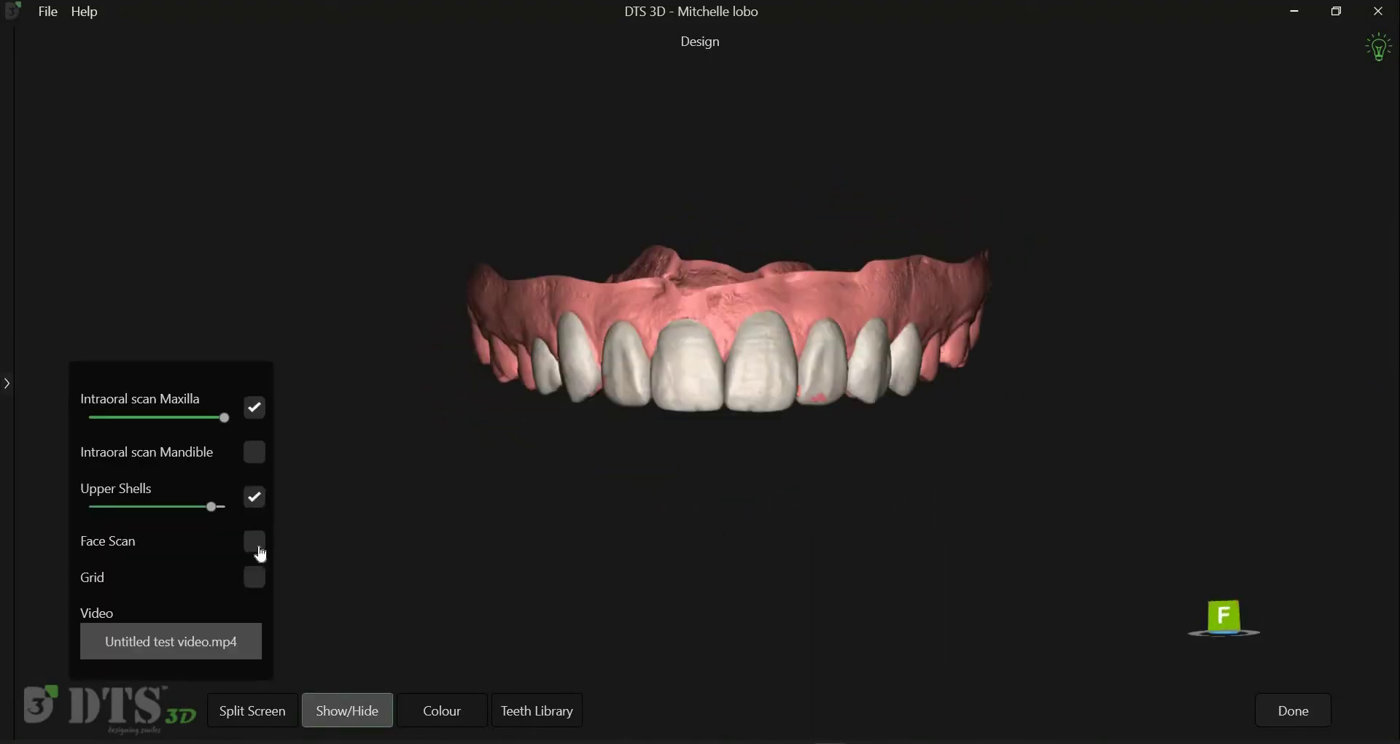
mouse_move(1070, 516)
middle_down()
mouse_move(1191, 491)
mouse_move(1059, 462)
mouse_move(991, 516)
mouse_move(1056, 506)
middle_up()
drag(1057, 507, 987, 537)
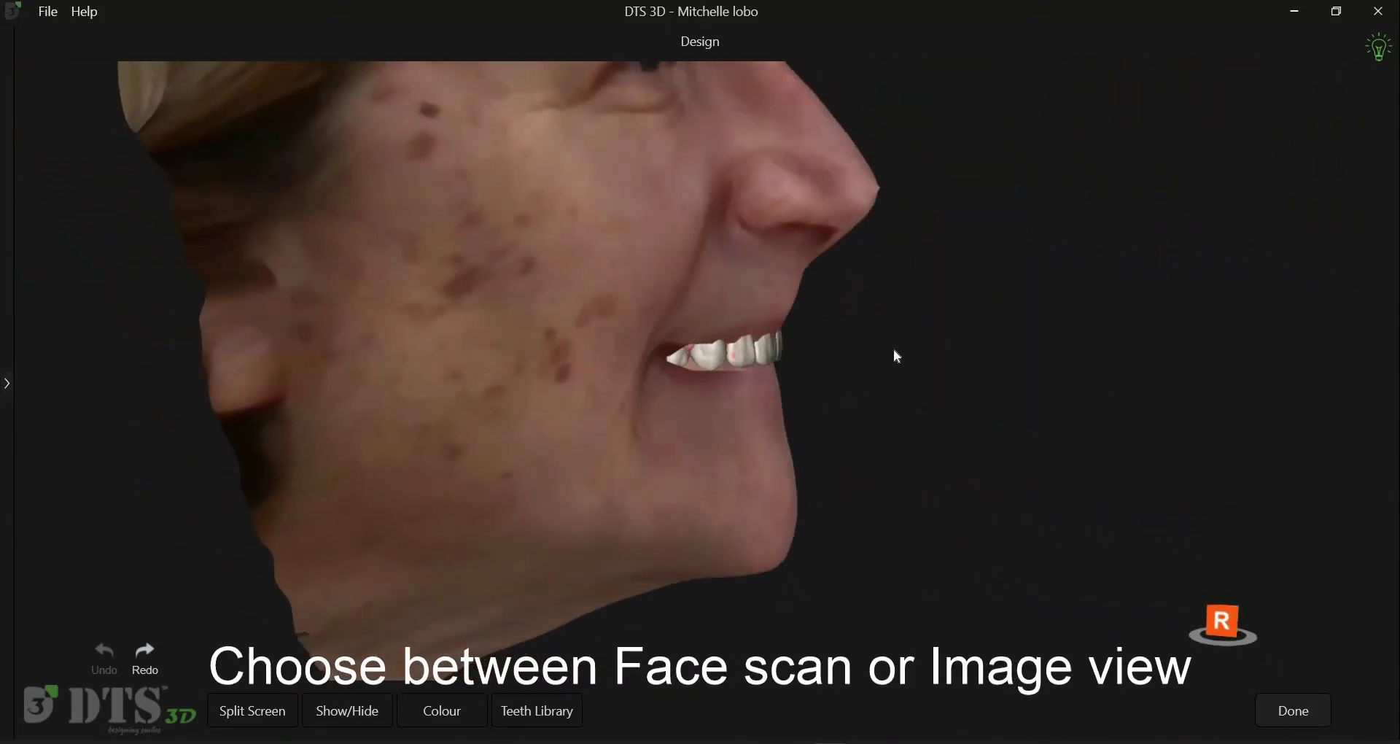
drag(906, 345, 888, 343)
right_drag(944, 438, 936, 438)
drag(938, 439, 875, 411)
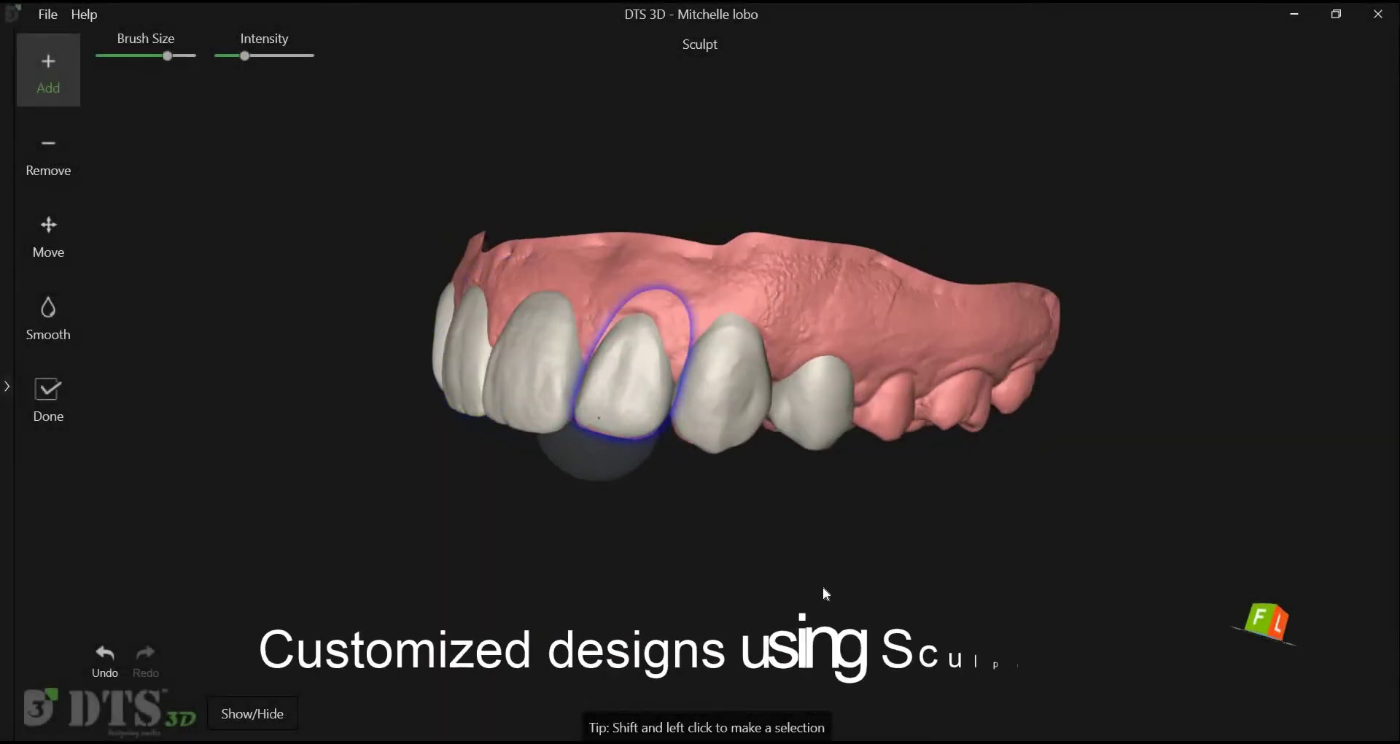
Step: Sculpt away excess material from the inner surfaces of the upper right central incisor and both first premolars, raising the Remove intensity partway through
click(64, 169)
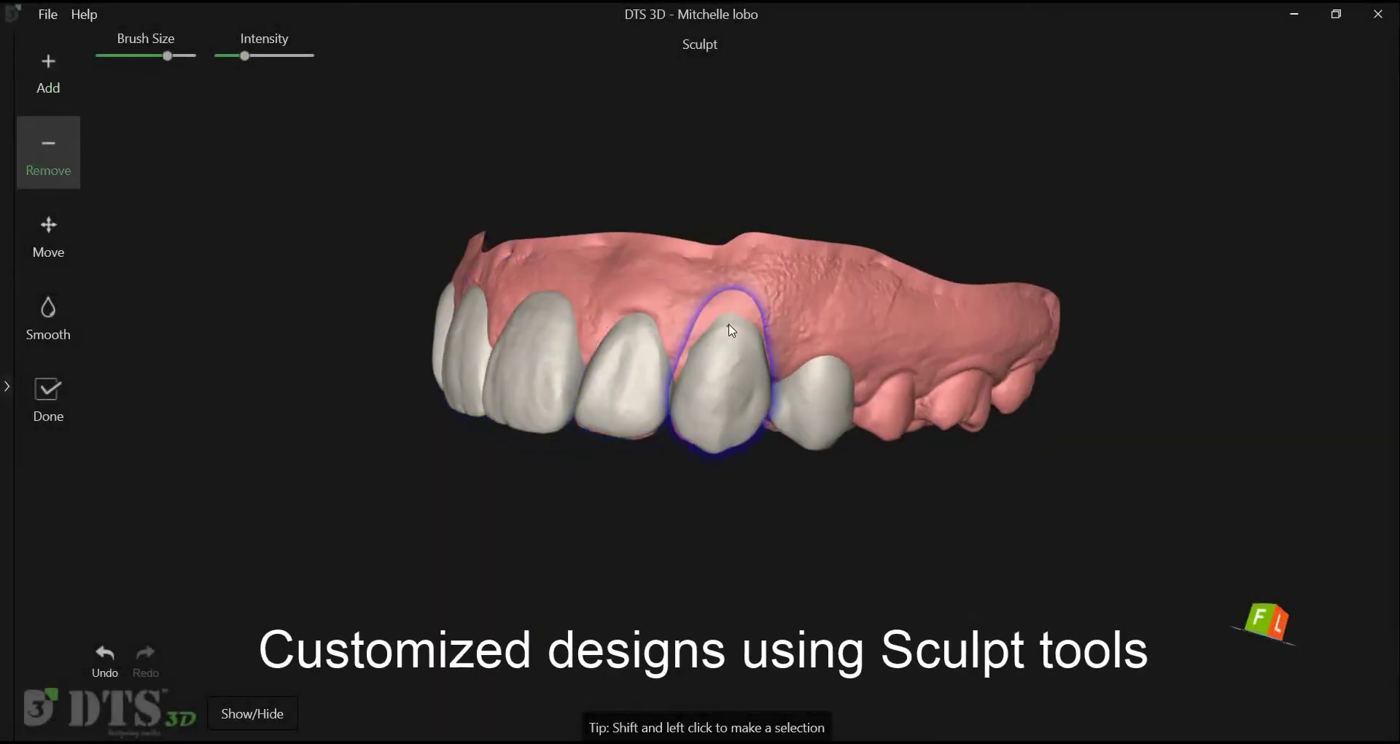
right_drag(544, 525, 649, 222)
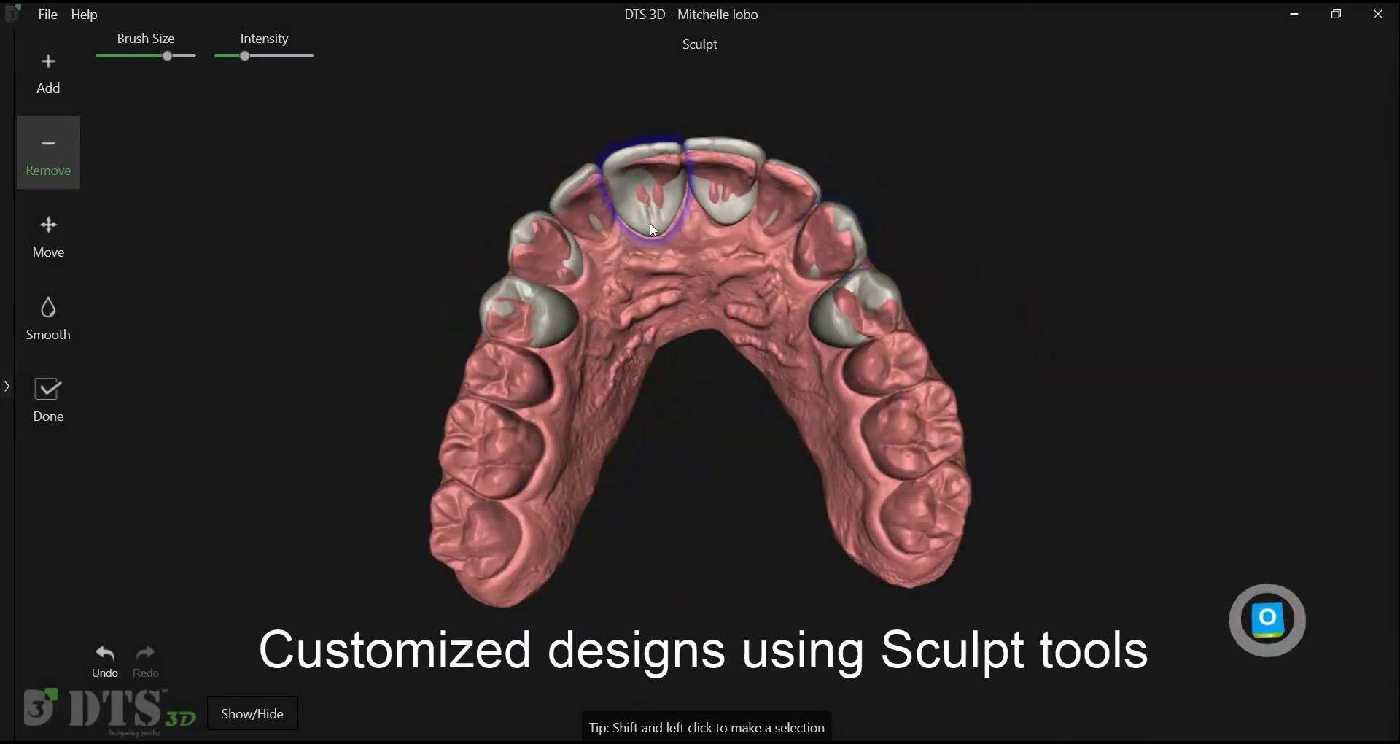
drag(642, 219, 654, 199)
drag(553, 313, 515, 313)
drag(245, 56, 275, 56)
click(832, 320)
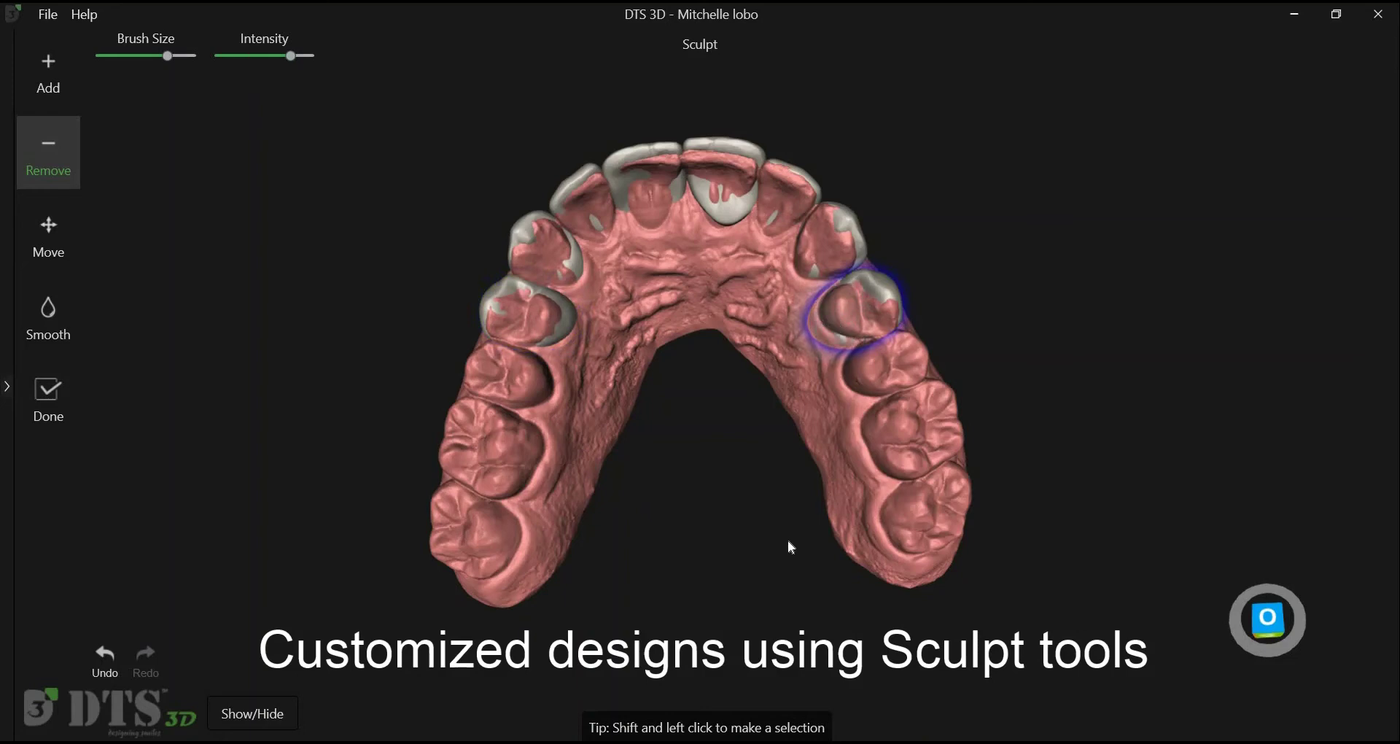
Step: Activate the Move sculpting tool for reshaping the upper tooth shells
click(49, 233)
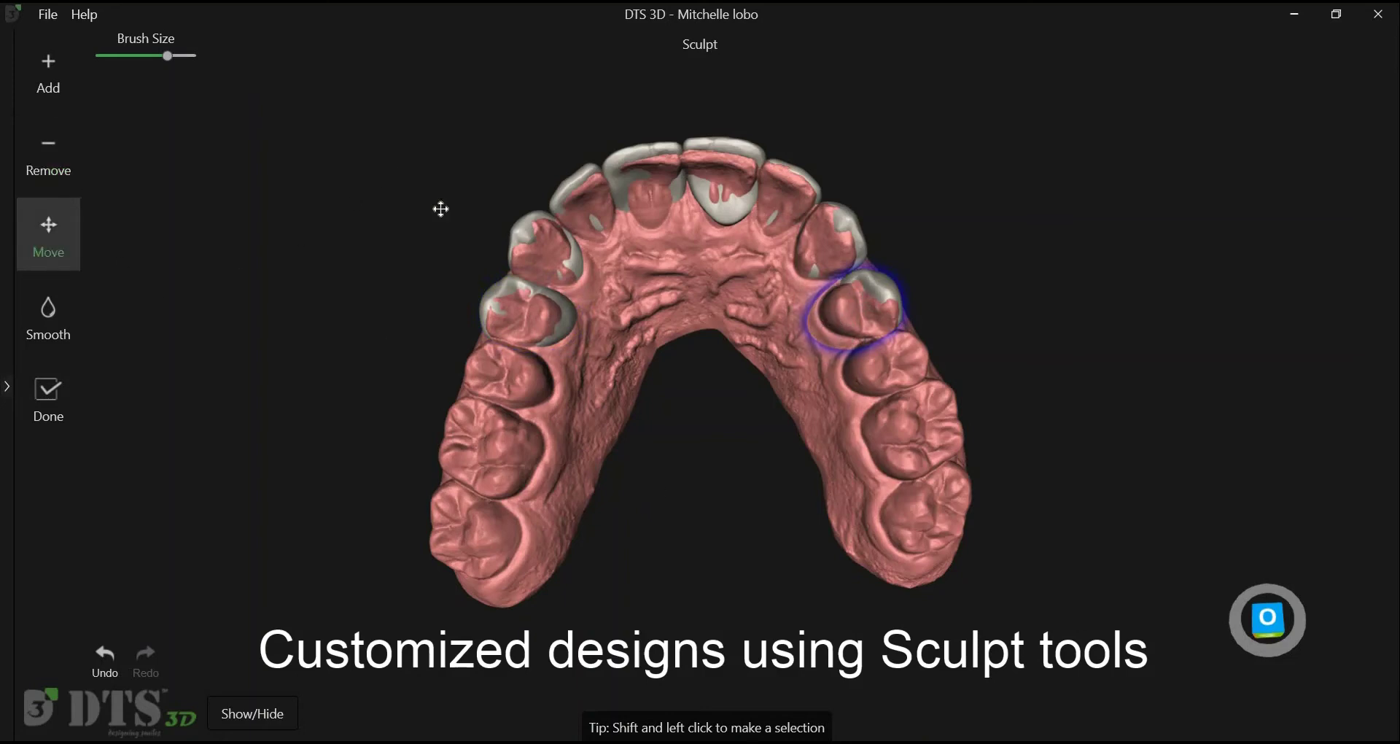